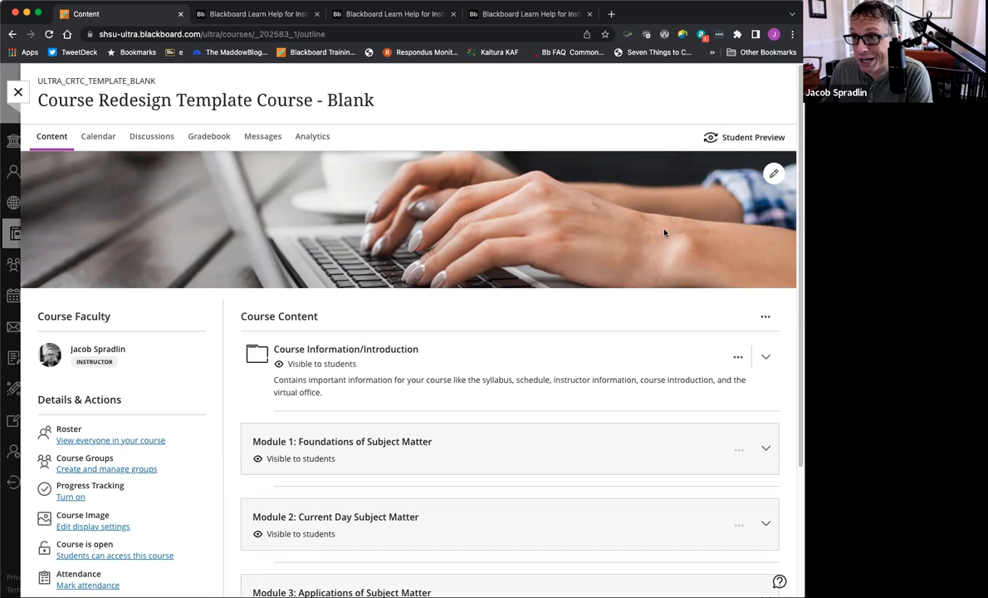
# Look over the course content page, review the course roster, and return to the content page.
pyautogui.scroll(-3, 489, 326)
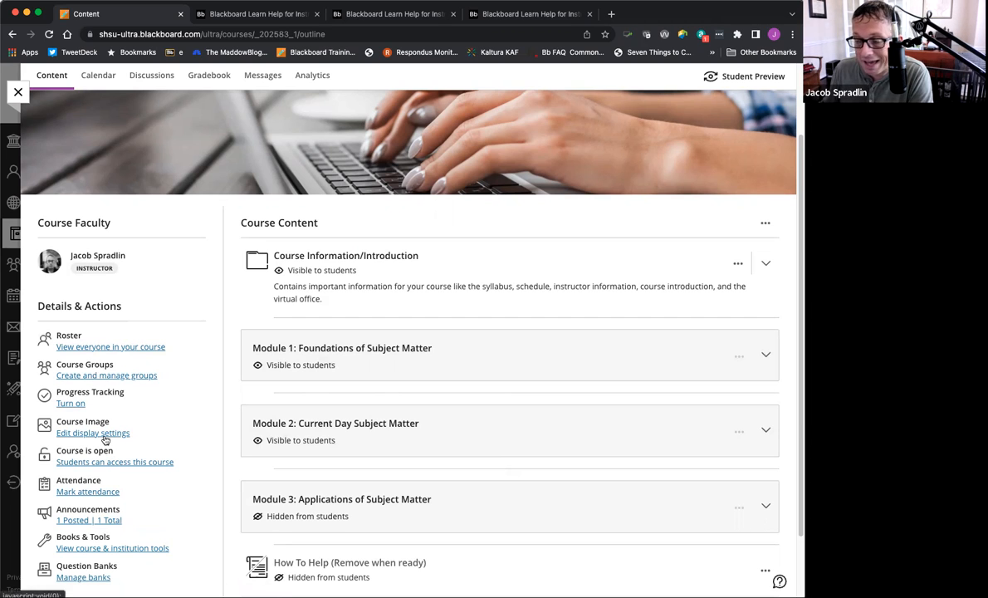
pyautogui.scroll(3, 534, 407)
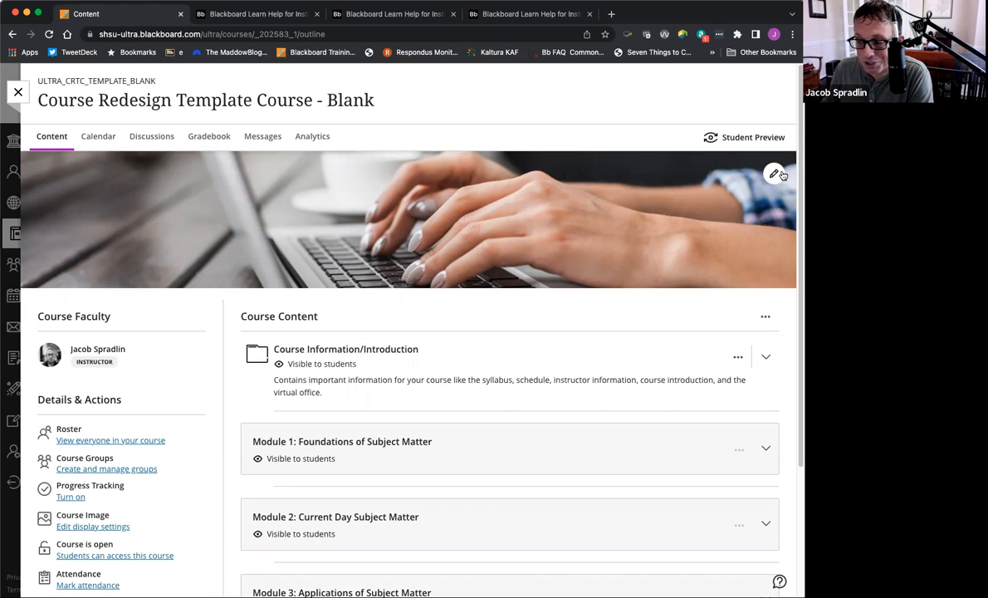
pyautogui.scroll(-3, 348, 441)
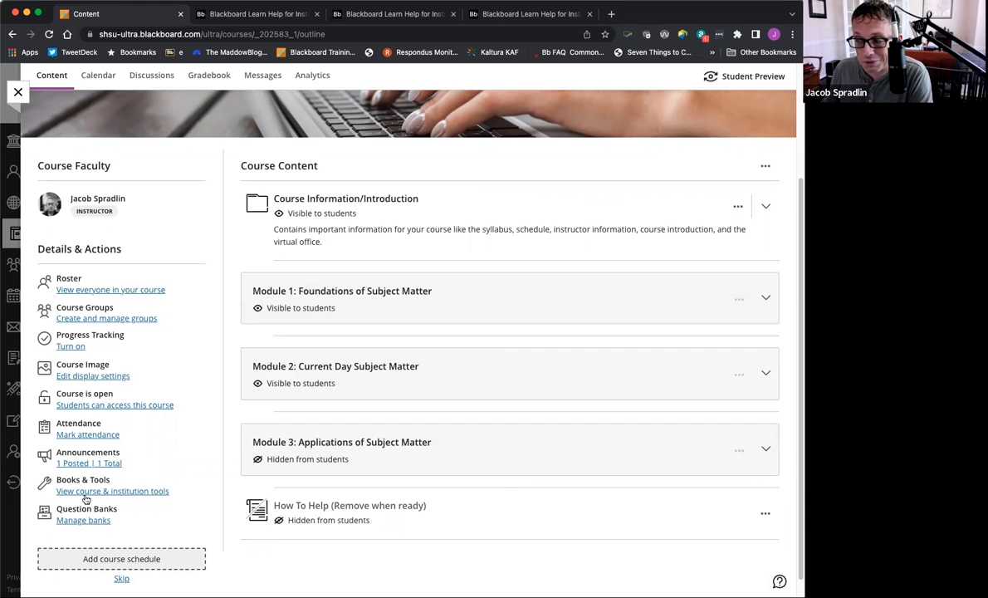
pyautogui.click(137, 289)
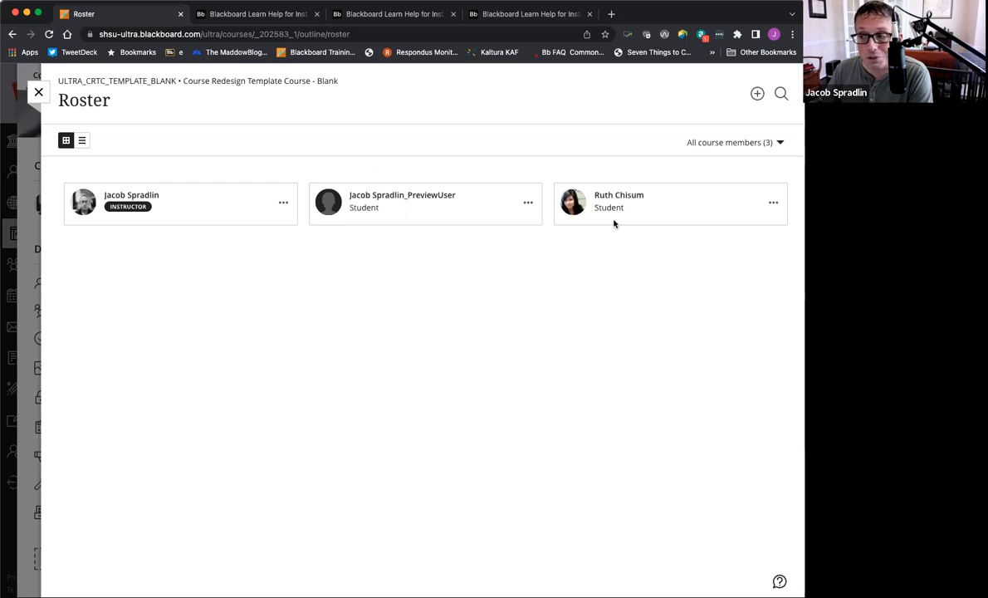
pyautogui.click(38, 92)
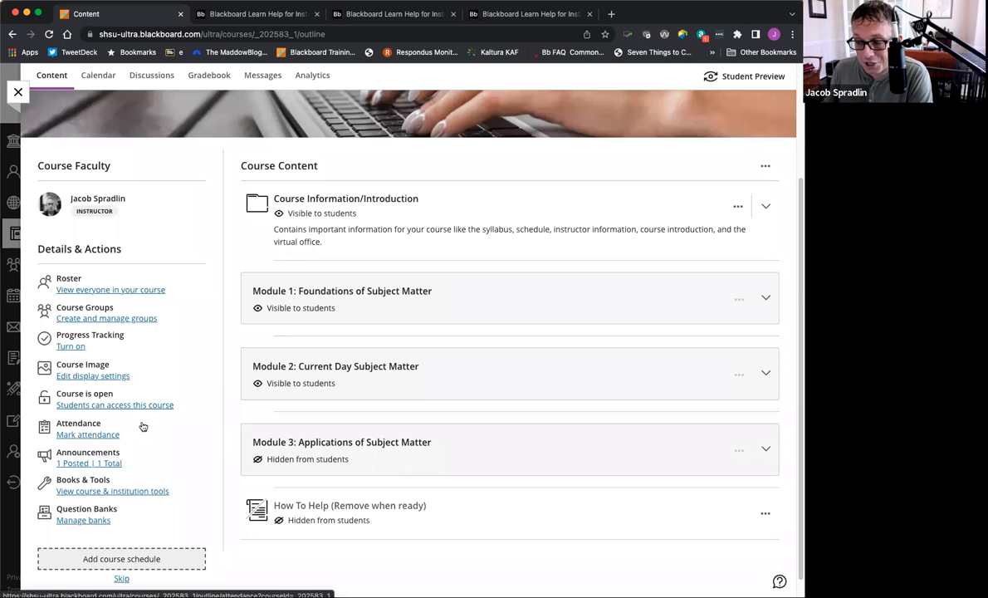
# Review the course announcements and the options available for "Welcome to the Course!", then return to the content page.
pyautogui.click(77, 464)
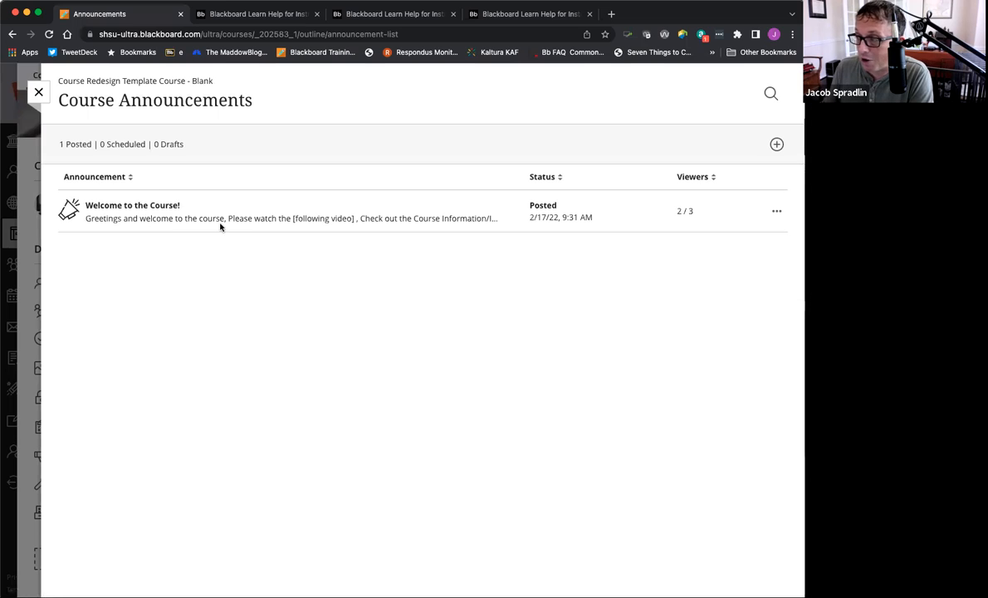
pyautogui.click(776, 215)
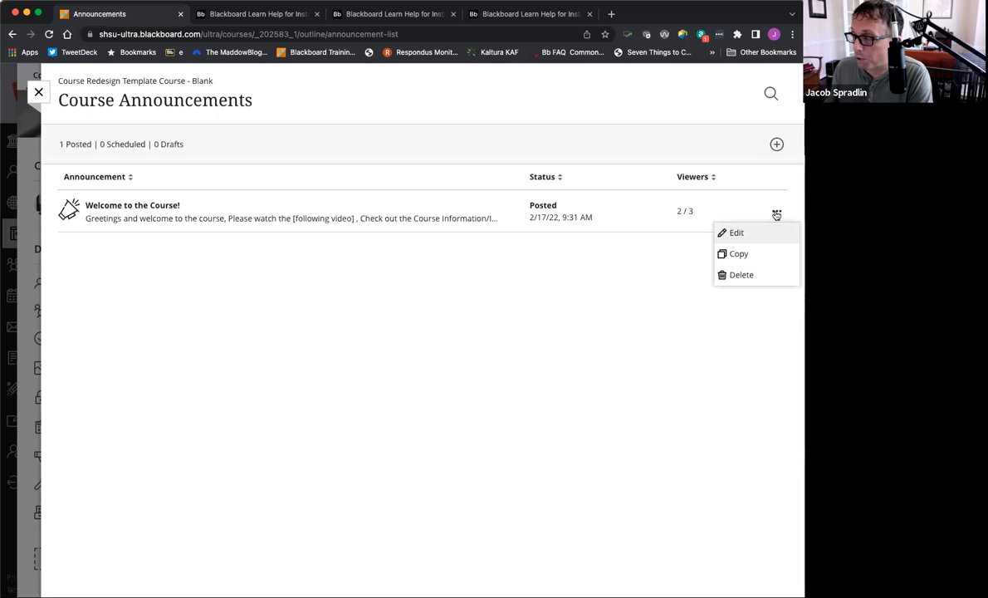
pyautogui.click(327, 350)
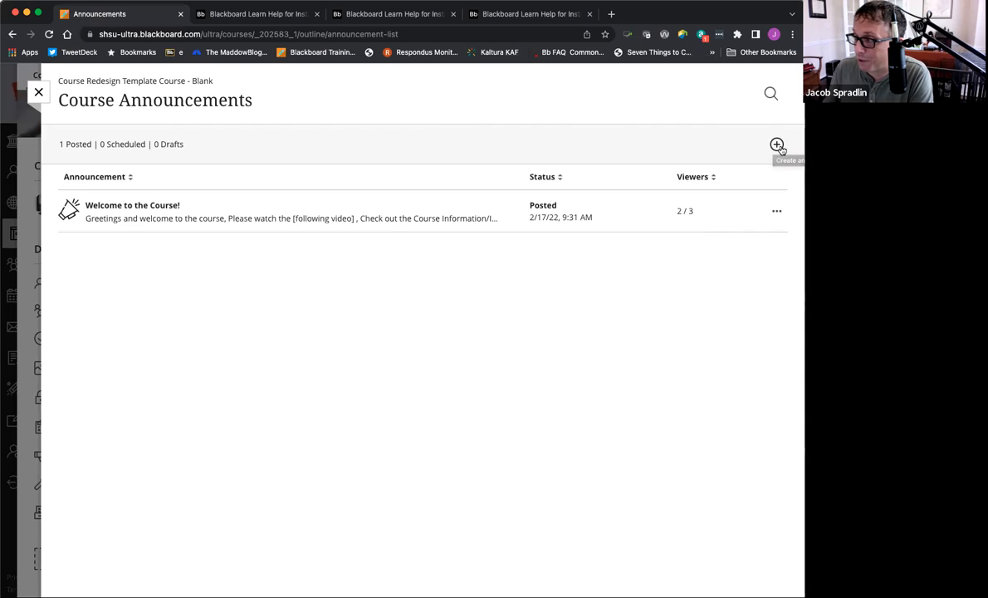
pyautogui.click(37, 93)
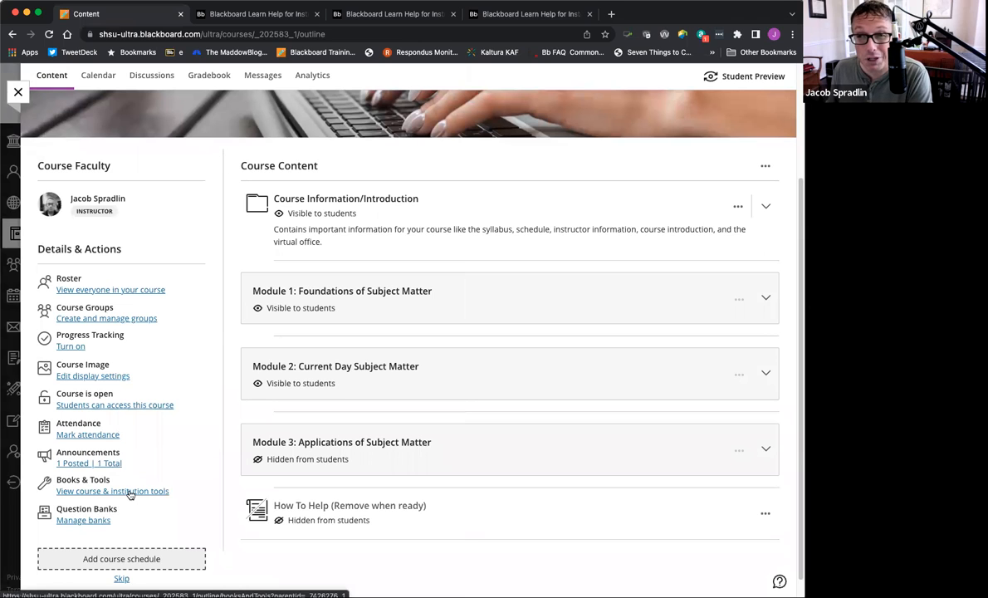
# Browse the available tools under Books & Course Tools from Accessibility Report through Zoom, then close the list.
pyautogui.click(131, 493)
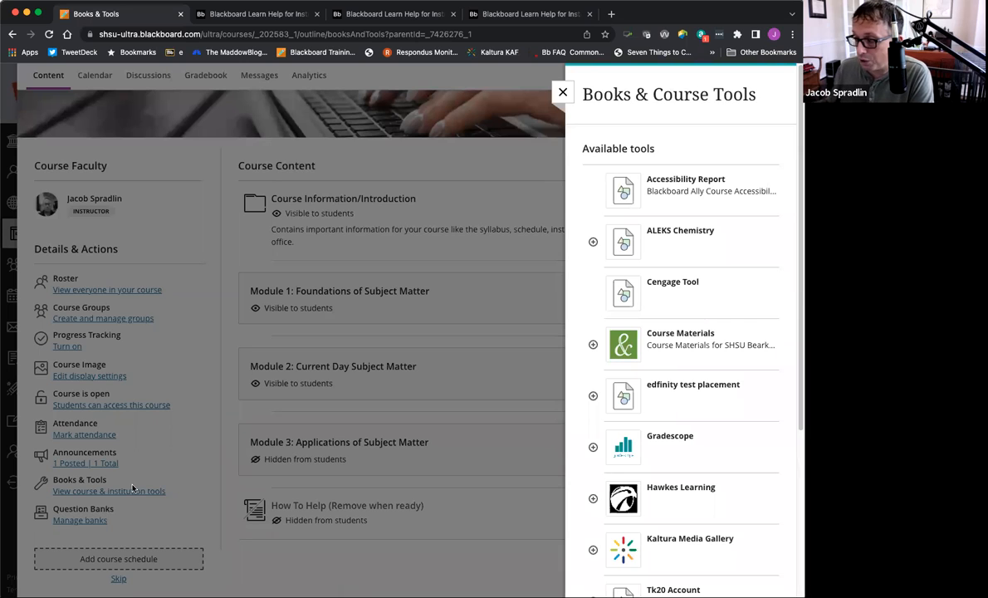
pyautogui.scroll(-3, 675, 540)
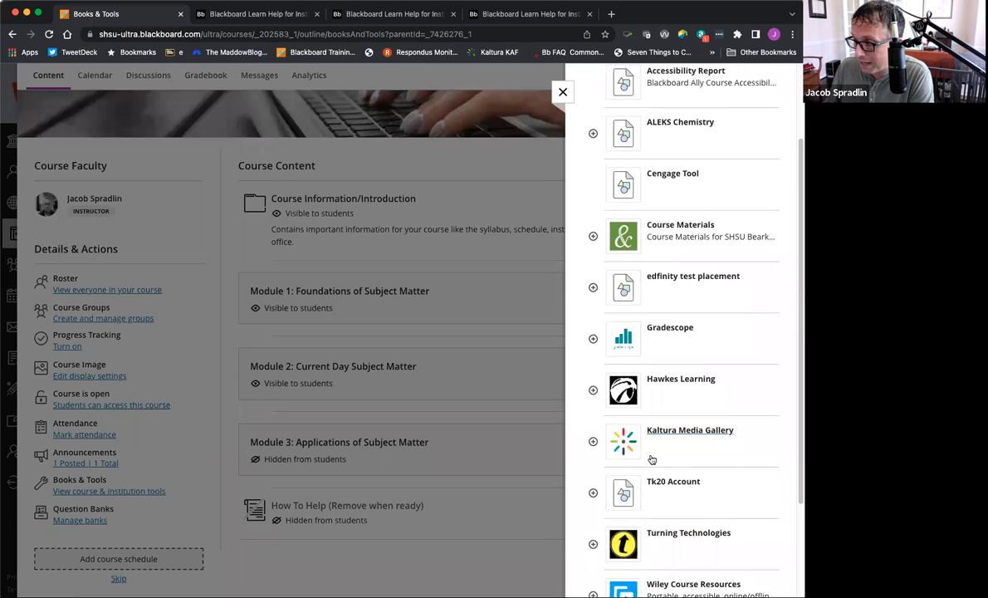
pyautogui.scroll(-4, 637, 457)
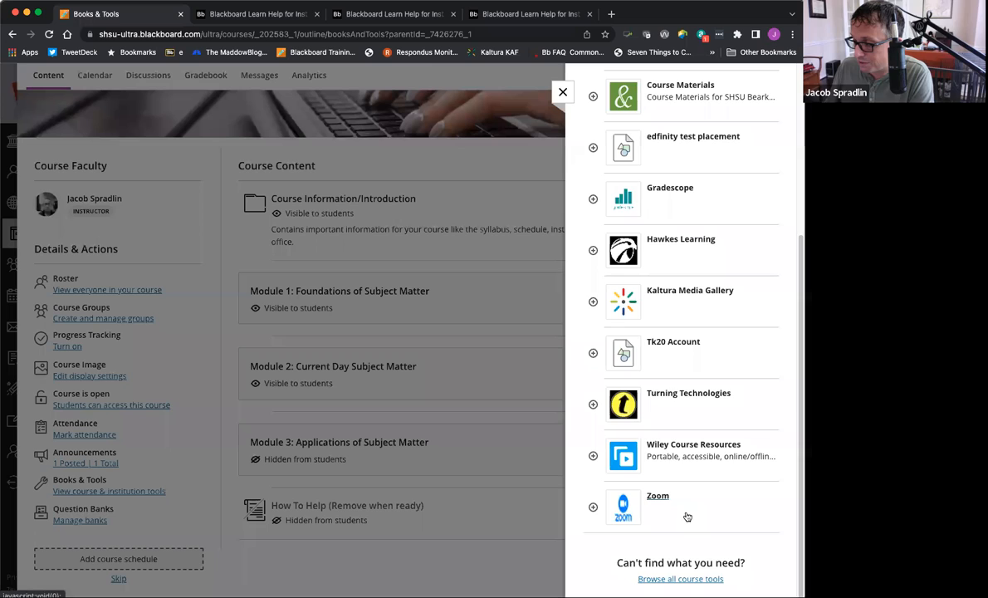
pyautogui.scroll(3, 686, 513)
pyautogui.scroll(4, 689, 511)
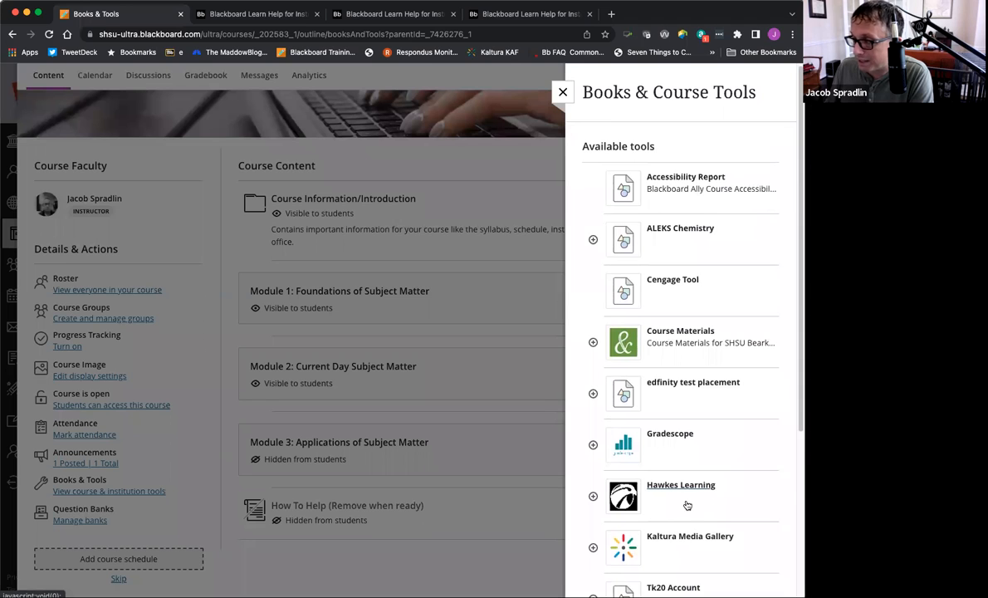
pyautogui.scroll(-1, 686, 505)
pyautogui.click(562, 93)
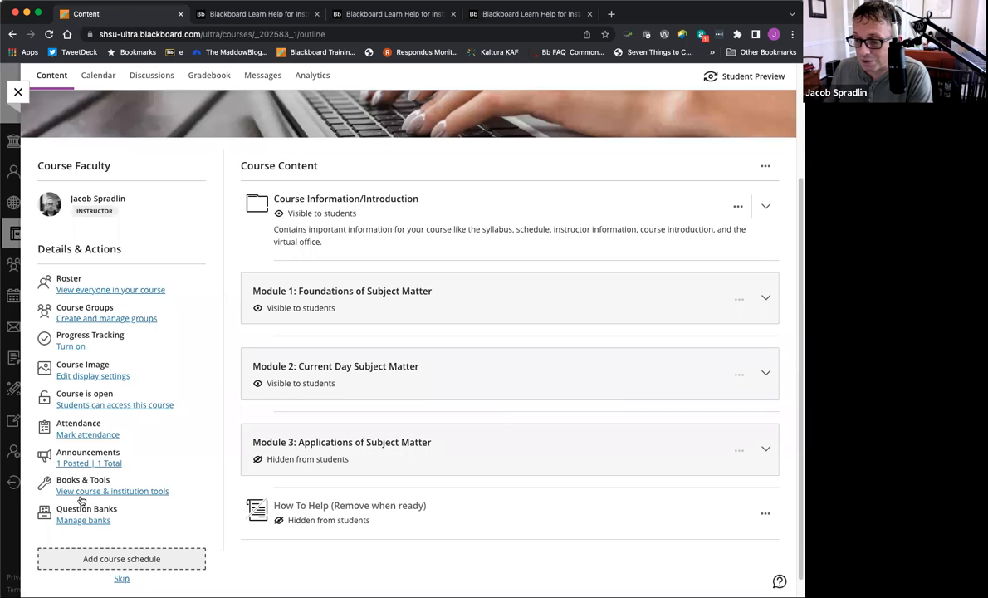
# View the Question Banks page and its import option, then return to the content page without importing.
pyautogui.click(69, 521)
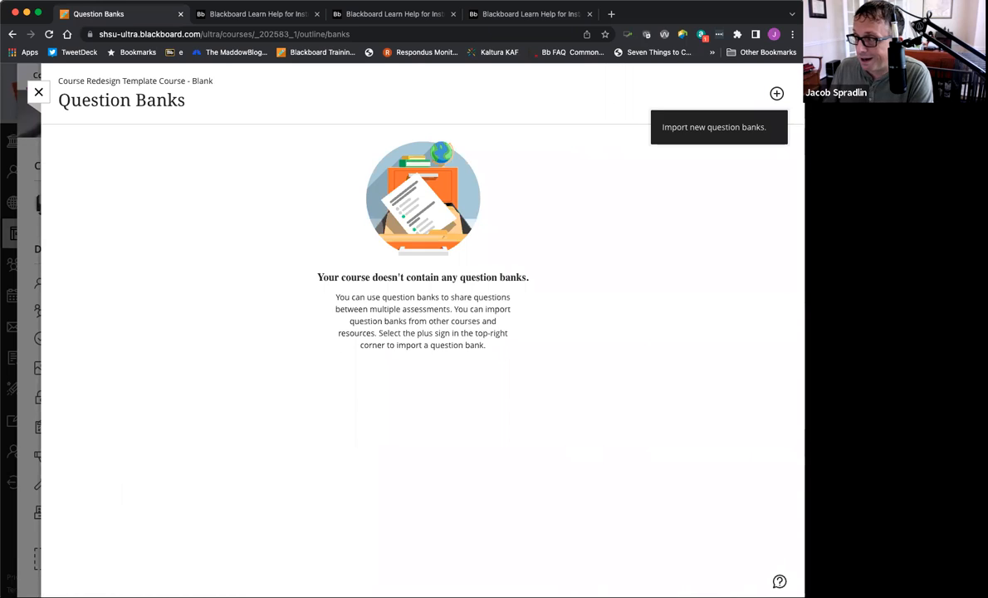
pyautogui.click(779, 96)
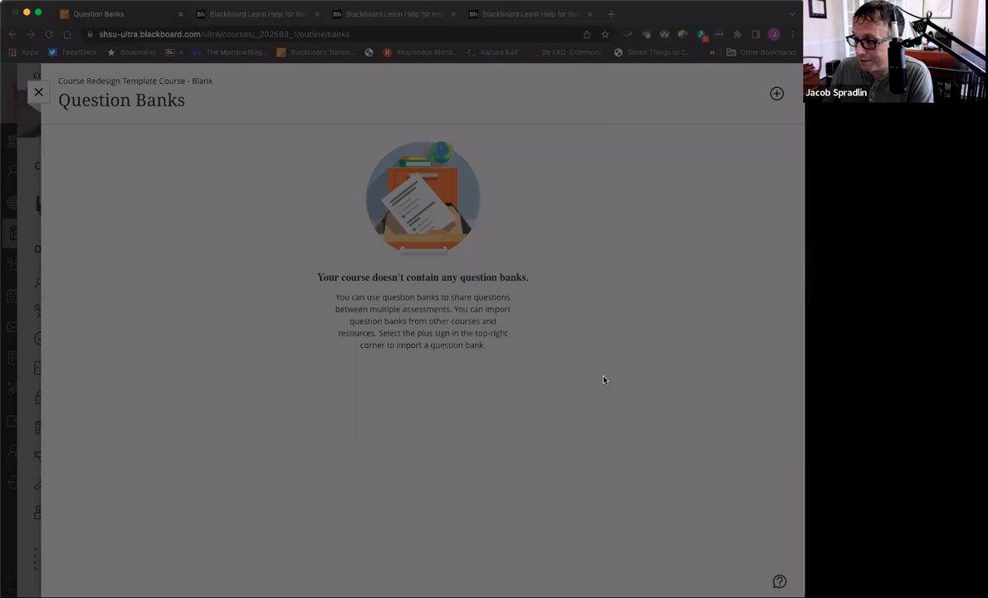
pyautogui.click(533, 424)
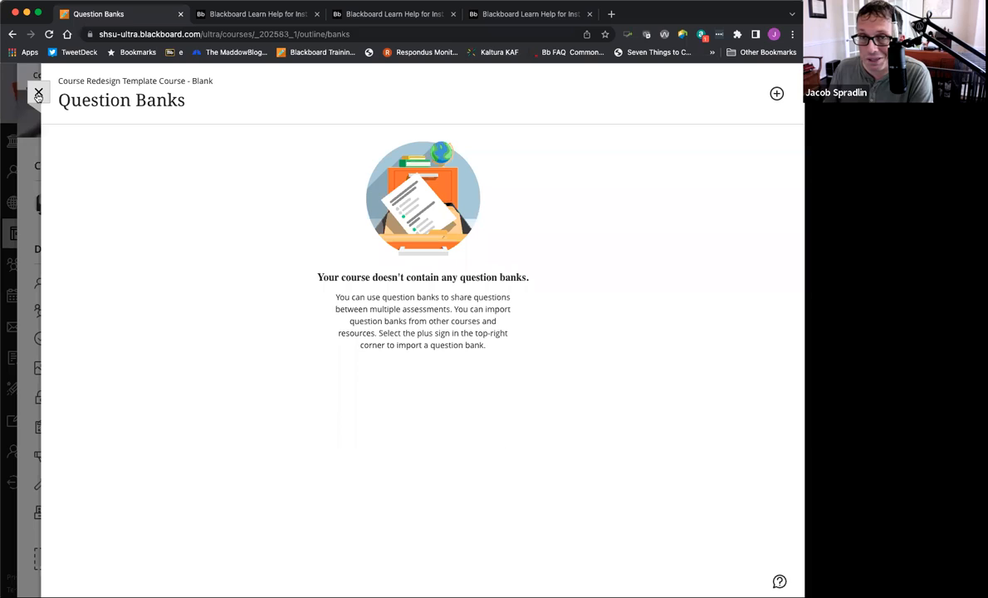
pyautogui.click(38, 93)
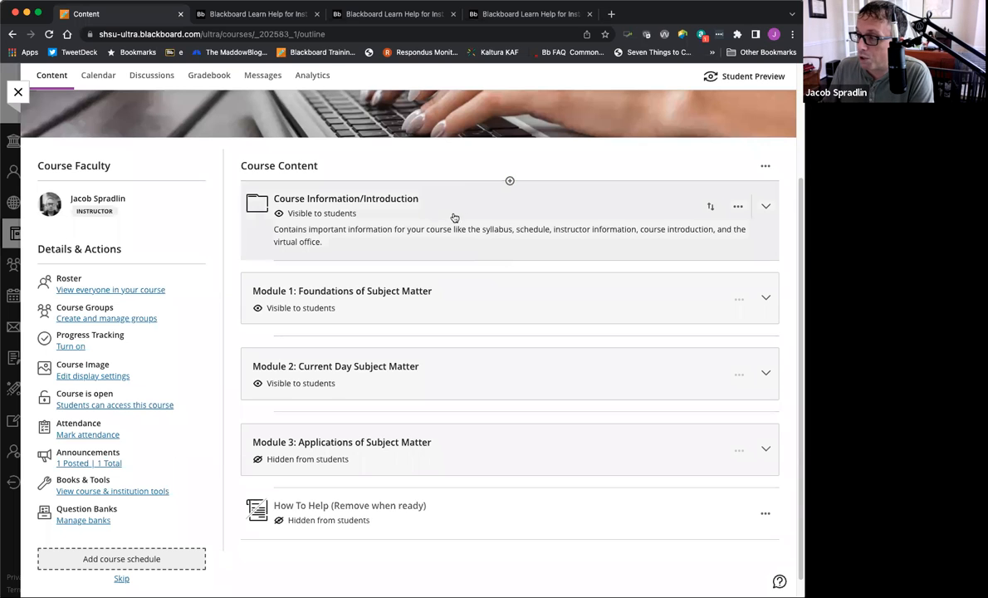
# Expand the Course Information/Introduction folder and review the Virtual Office Discussion, its settings and participants.
pyautogui.click(492, 218)
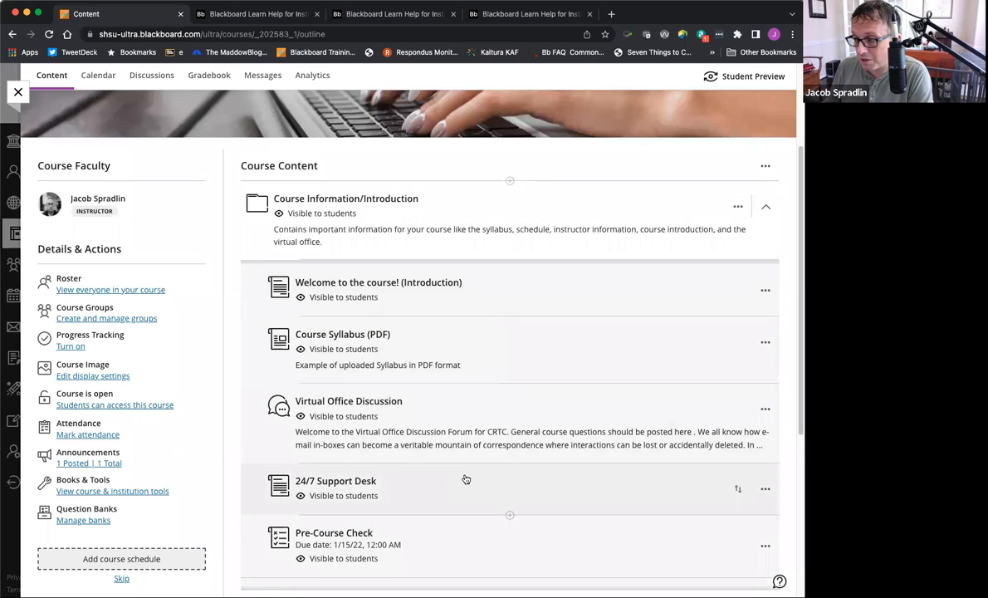
pyautogui.click(449, 414)
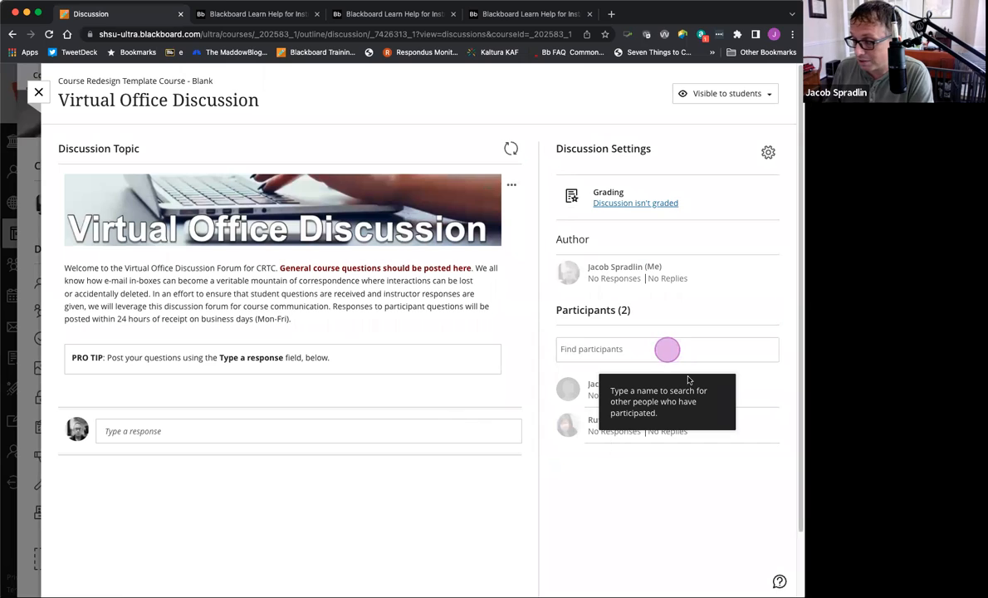
pyautogui.click(677, 509)
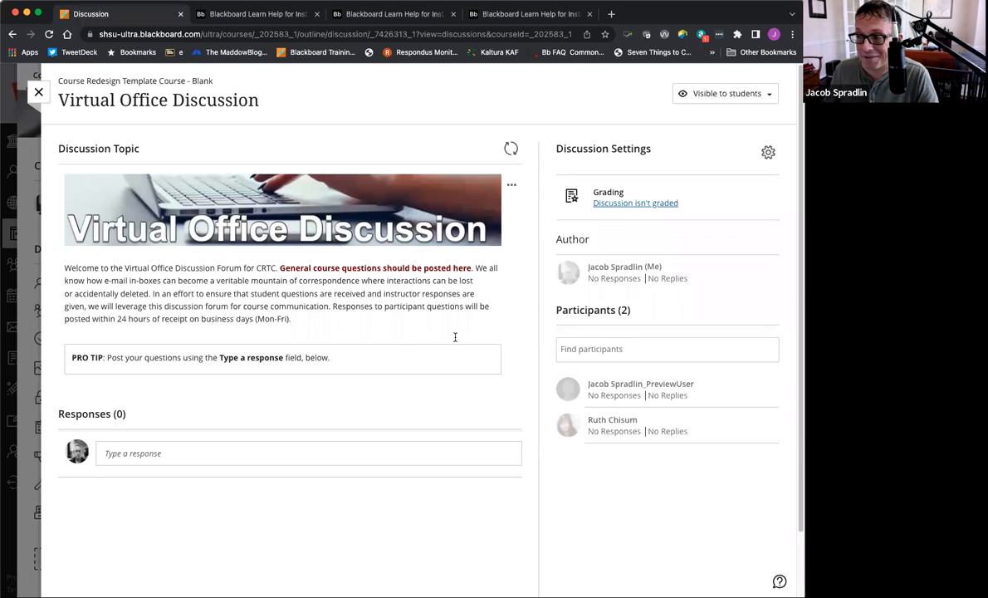
pyautogui.click(39, 92)
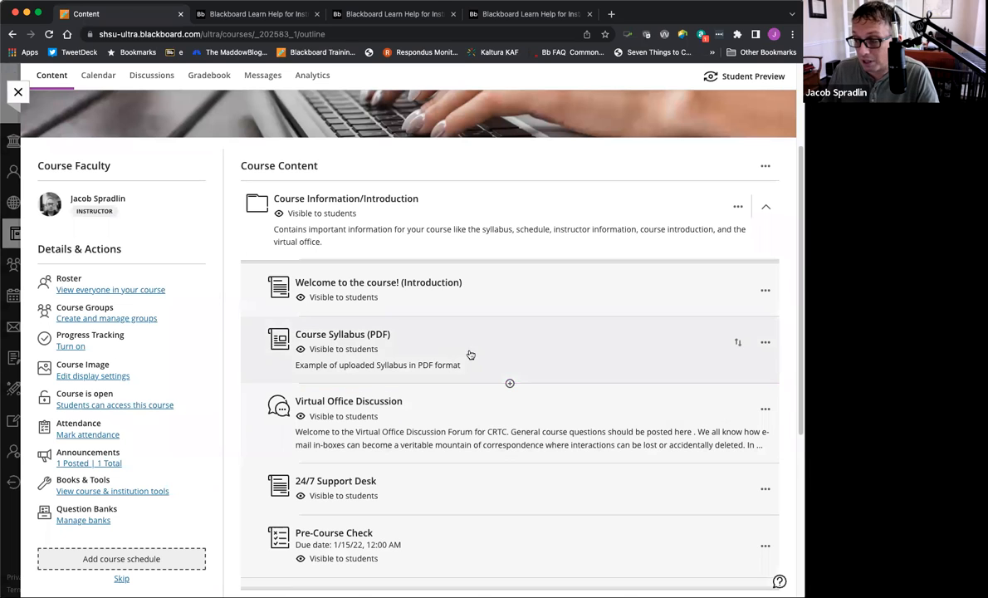
# Review the 24/7 Support Desk document and collapse the Course Information/Introduction folder.
pyautogui.click(422, 488)
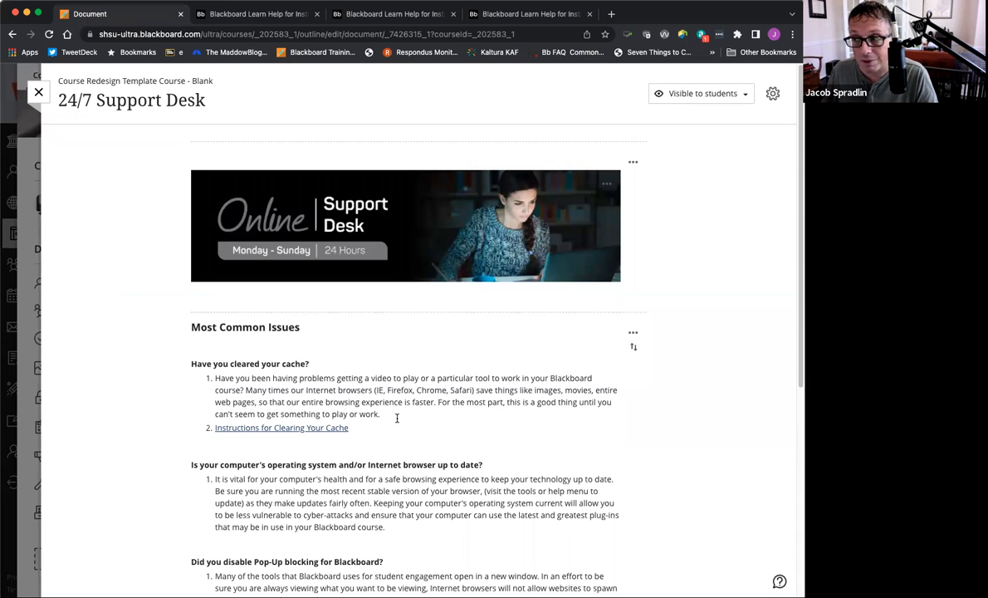
pyautogui.click(39, 95)
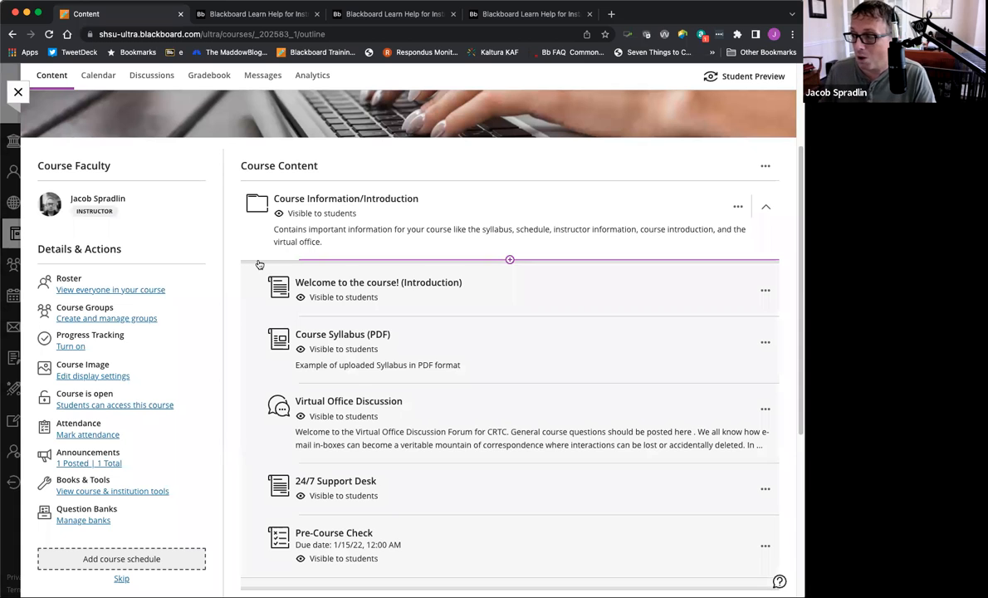
pyautogui.click(446, 198)
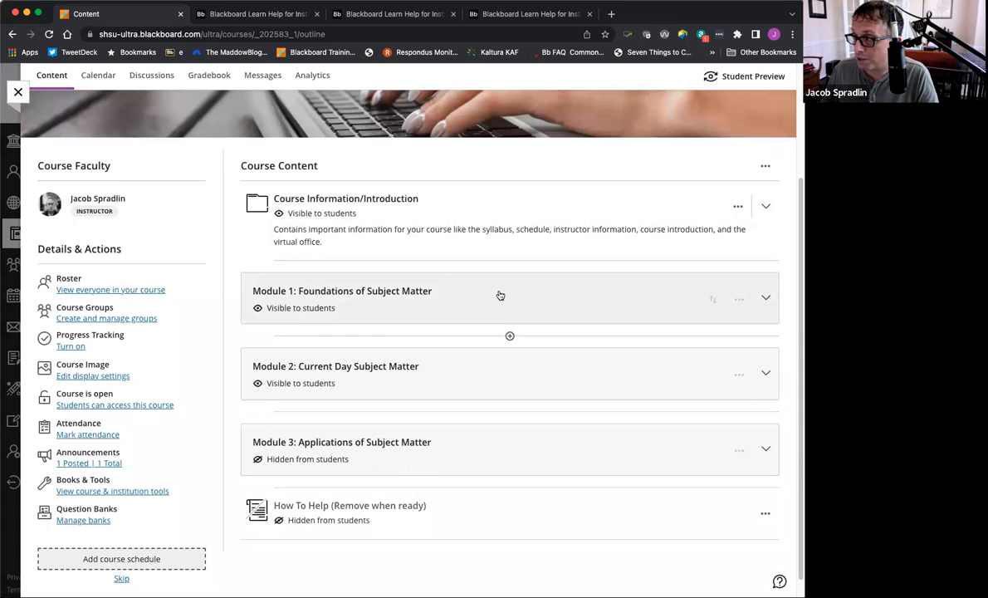
# Start the student preview of the course and look over the content page as a student.
pyautogui.click(731, 80)
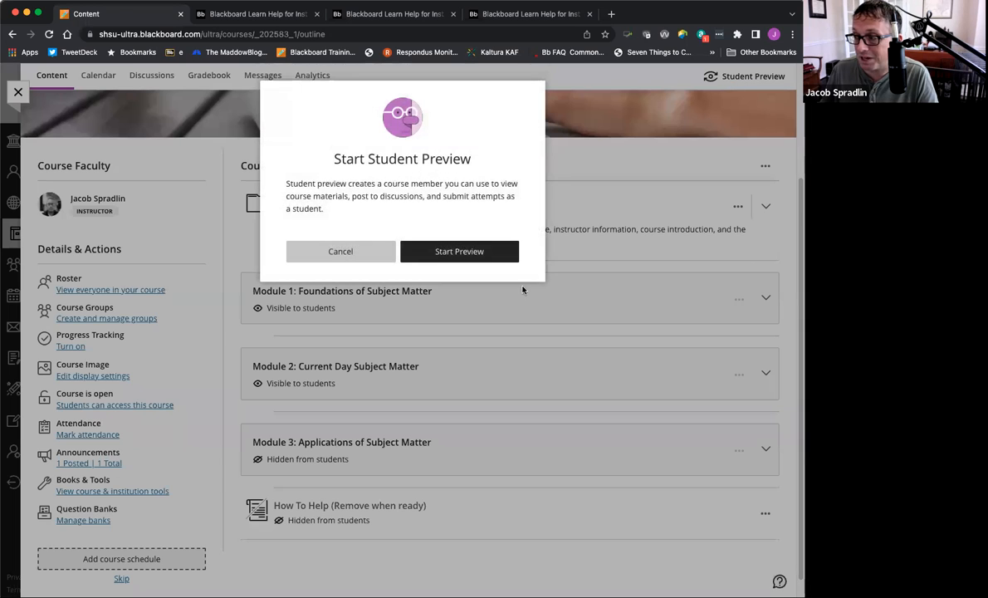
pyautogui.click(469, 251)
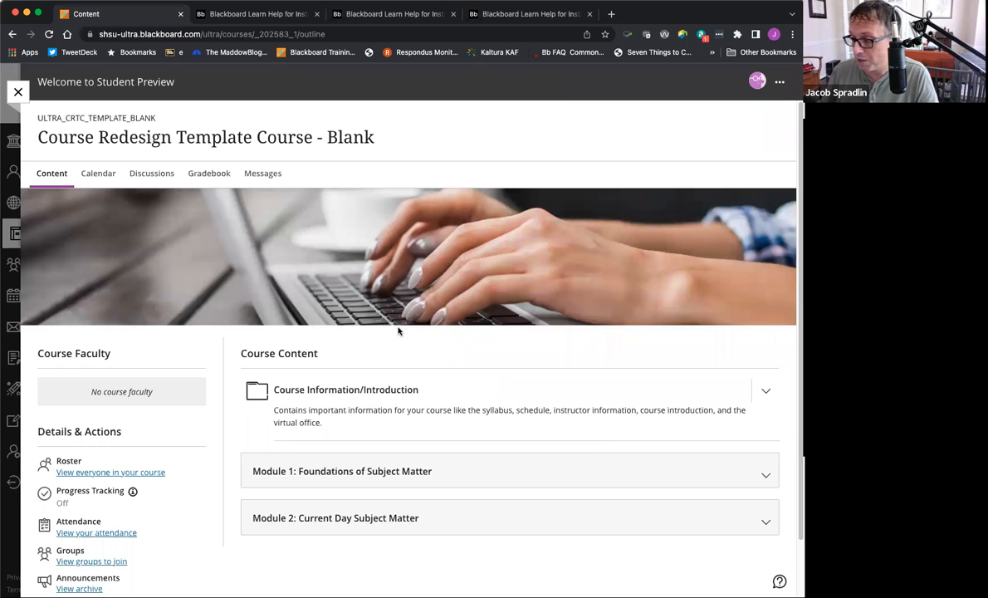
pyautogui.scroll(-2, 402, 357)
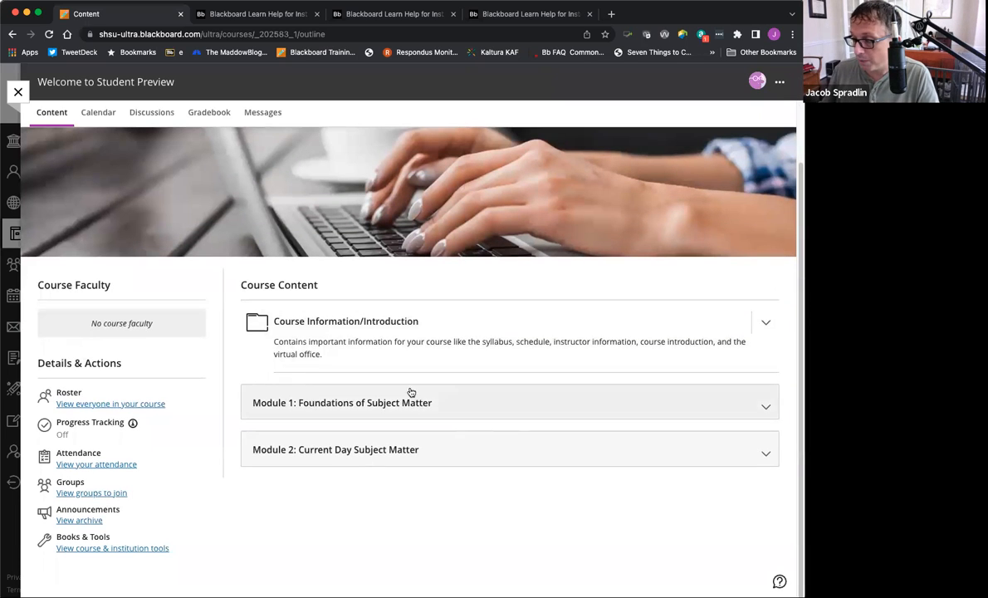
# Expand Module 1: Foundations of Subject Matter, view Module 1 Objectives, and advance to Subject Matter Video (Watch).
pyautogui.click(459, 405)
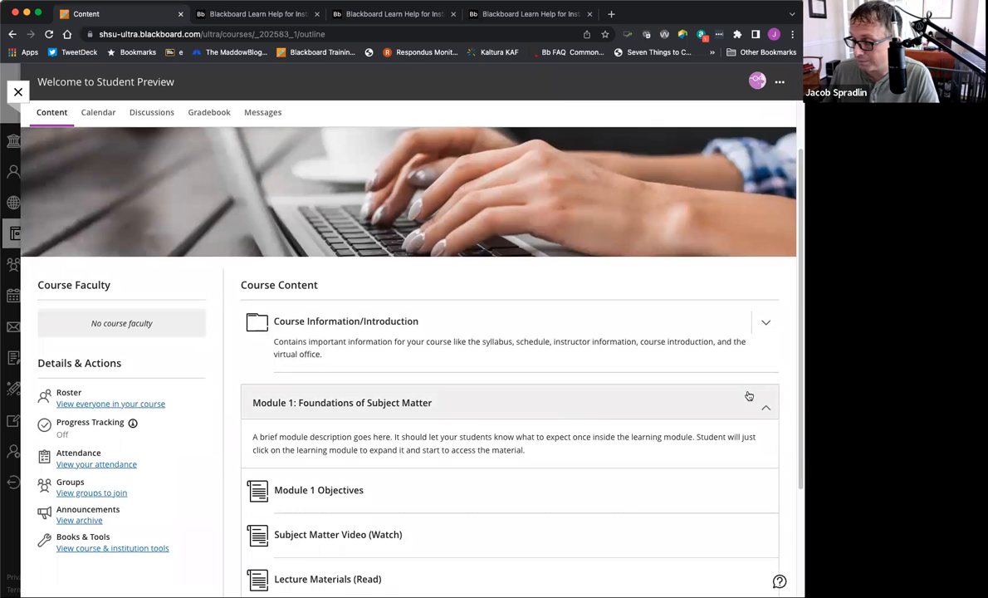
pyautogui.scroll(-4, 628, 408)
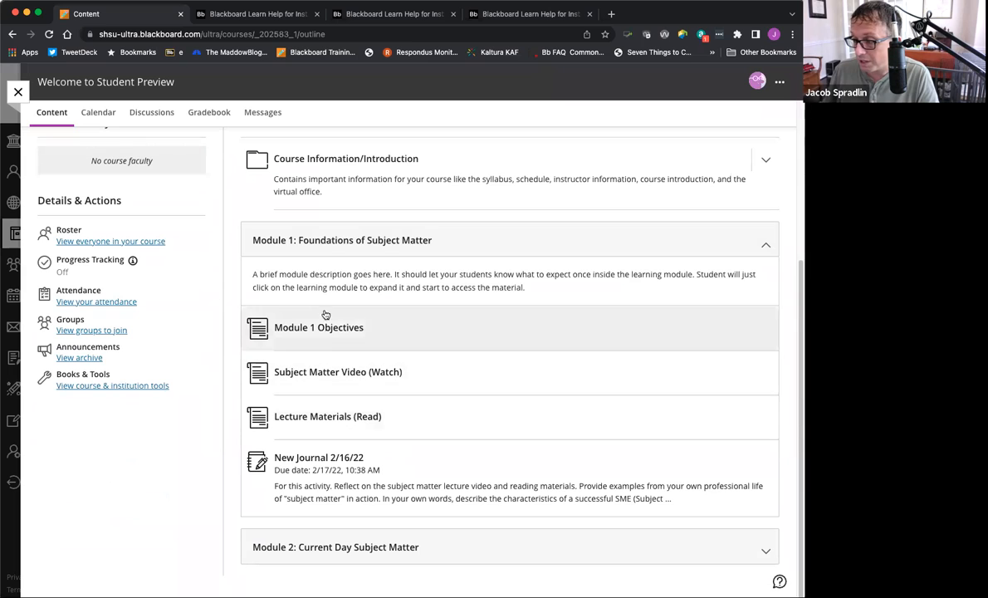
pyautogui.click(352, 324)
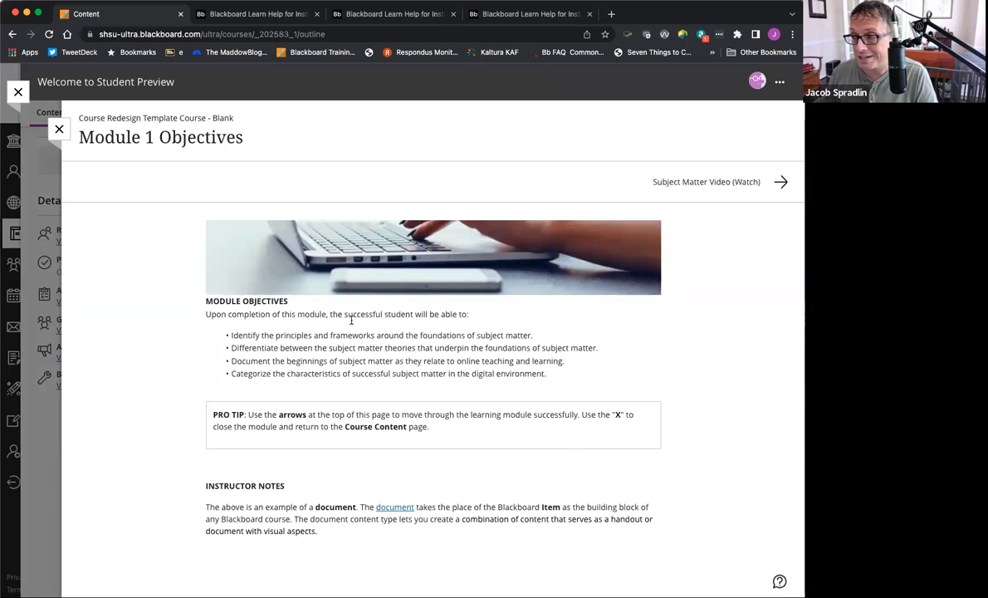
pyautogui.click(779, 183)
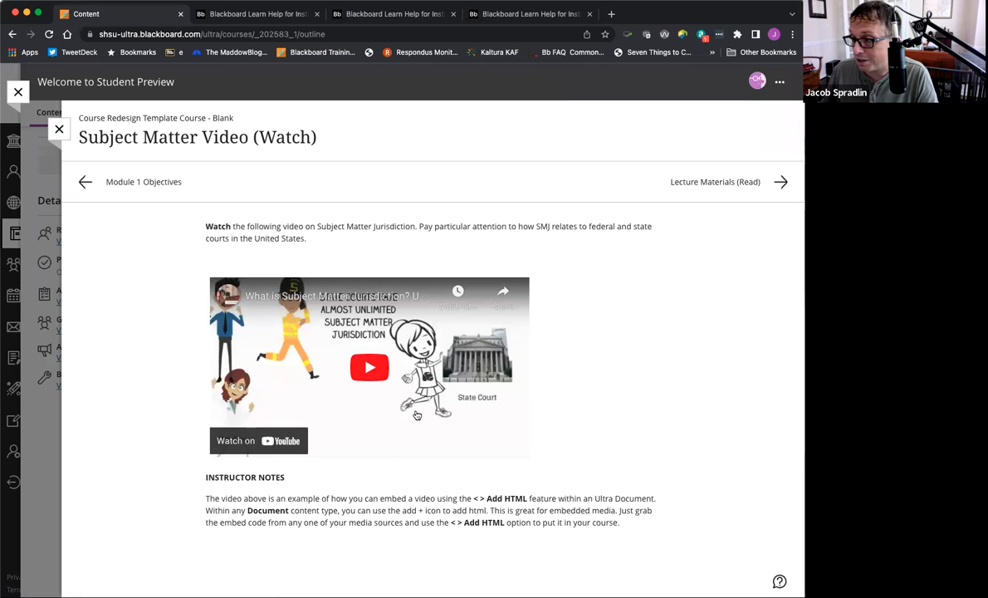
# Advance to Lecture Materials (Read) and download the original file of the Subject Matter (PDF) attachment.
pyautogui.click(782, 181)
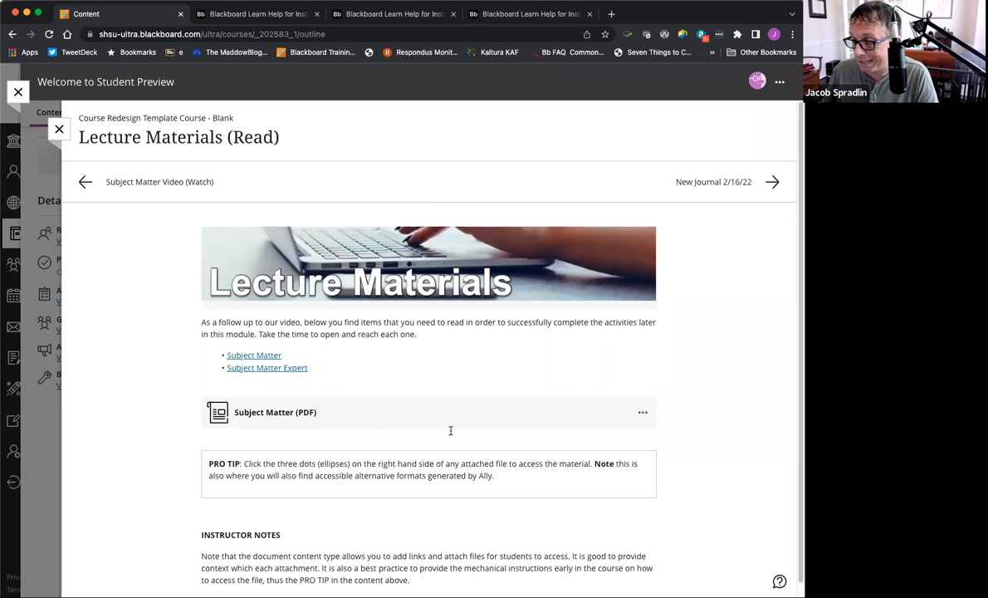
pyautogui.click(643, 412)
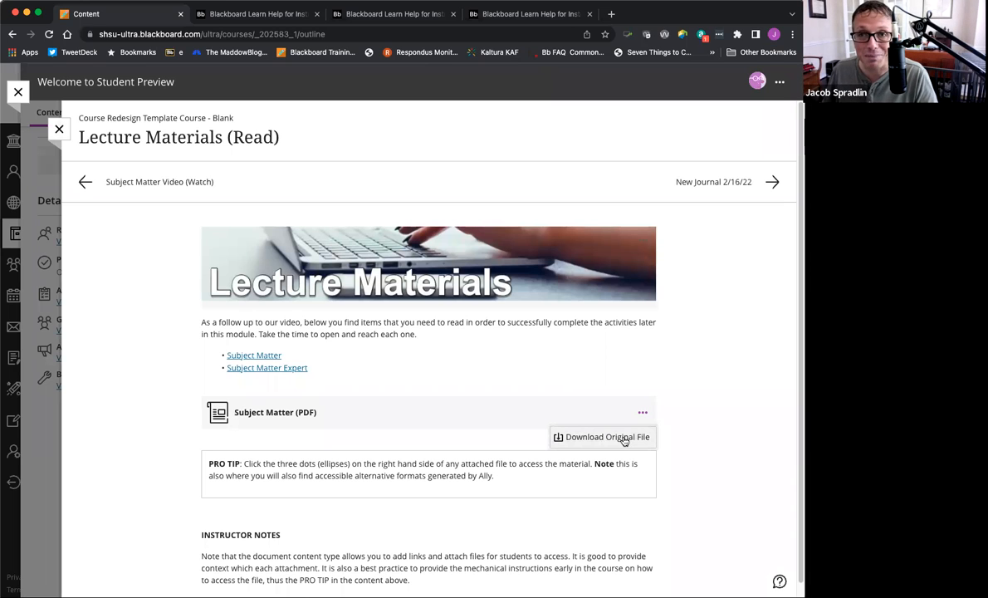
pyautogui.click(626, 436)
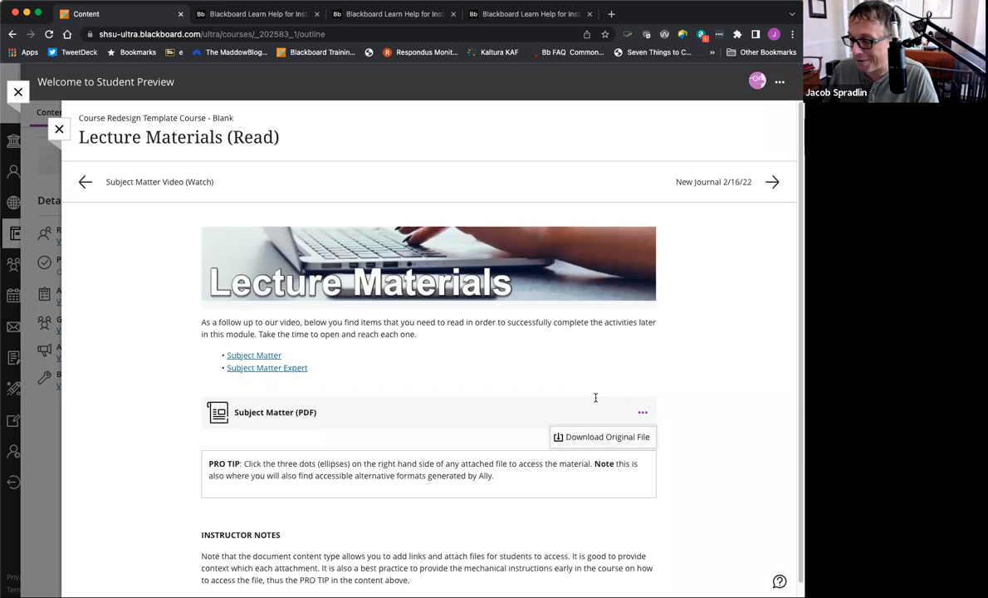
# View the New Journal 2/16/22 activity as a student, close it, and exit the student preview.
pyautogui.scroll(-1, 592, 397)
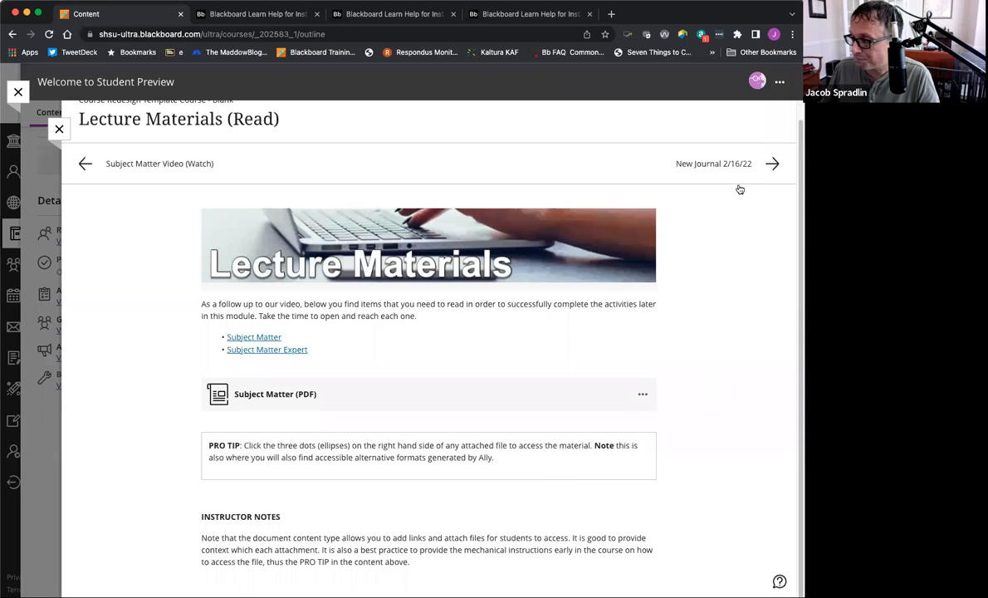
pyautogui.click(772, 163)
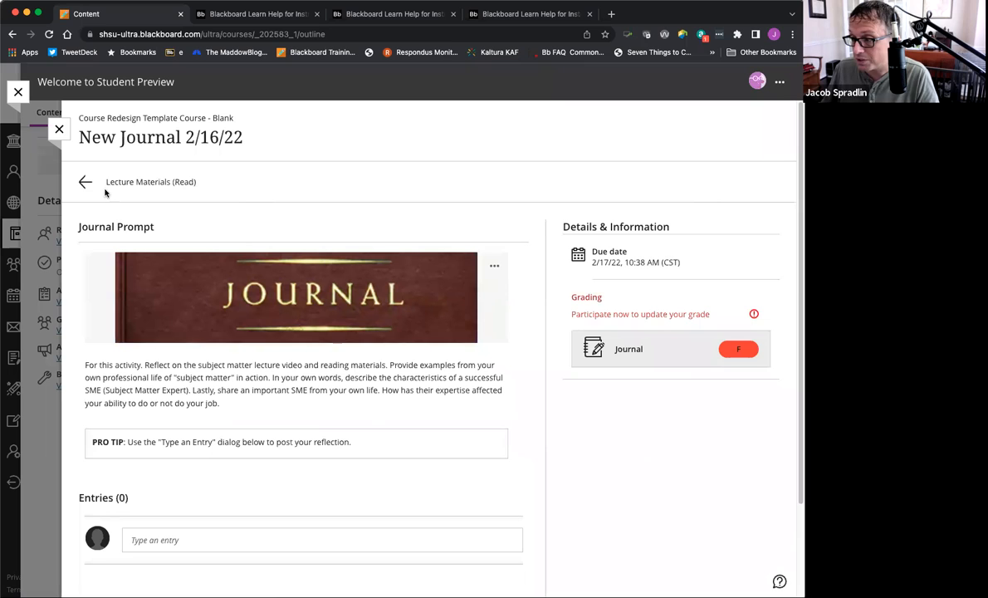
pyautogui.click(59, 133)
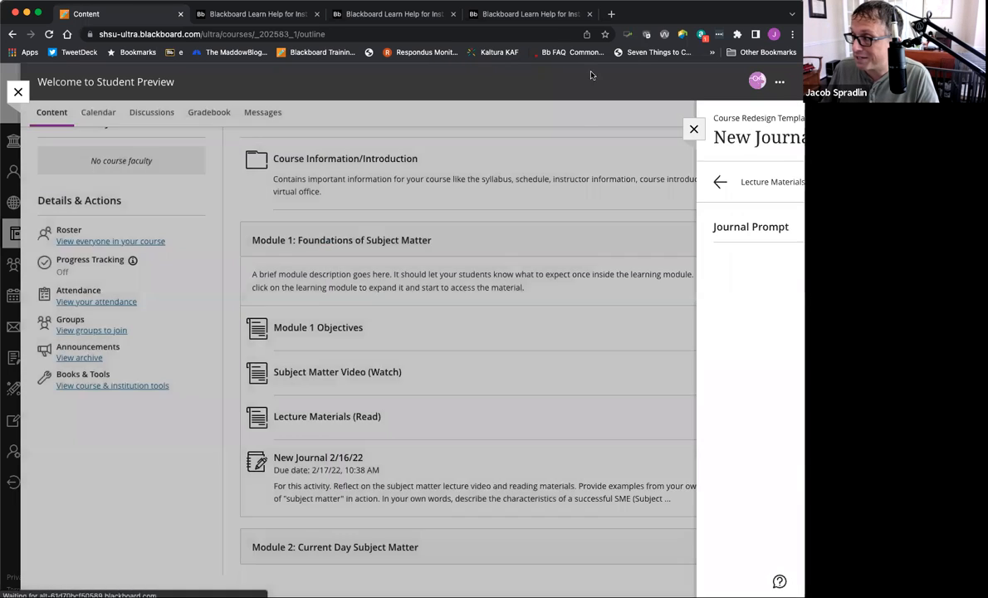
pyautogui.click(781, 83)
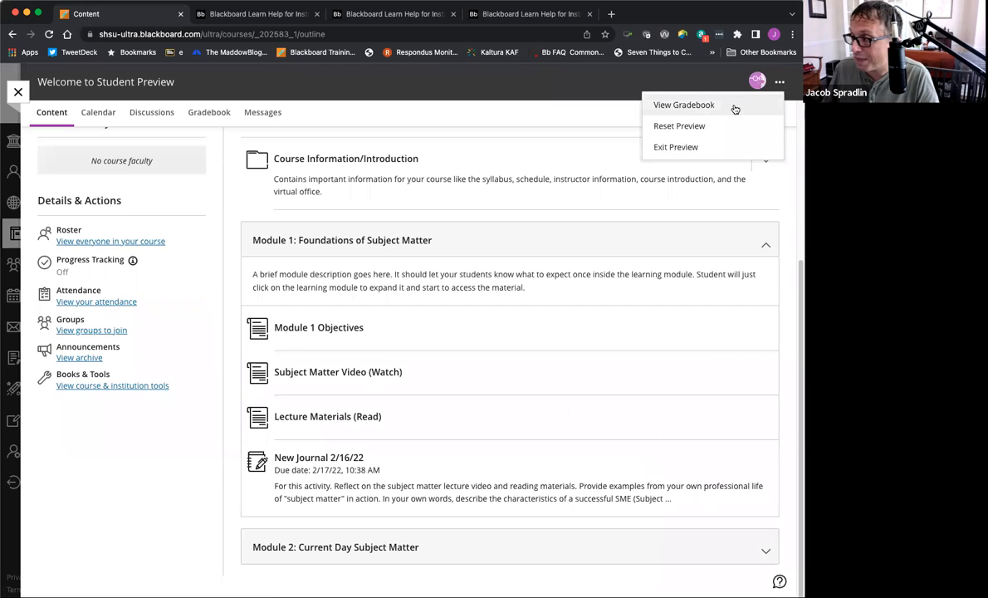
pyautogui.click(690, 146)
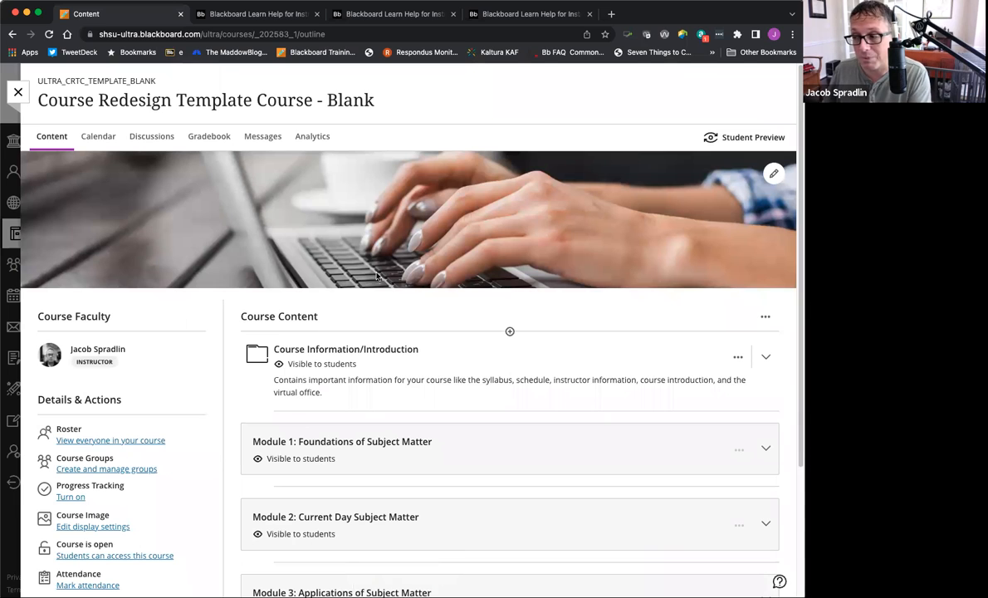
# Review the help links in the How To Help (Remove when ready) document and close it.
pyautogui.scroll(-3, 339, 266)
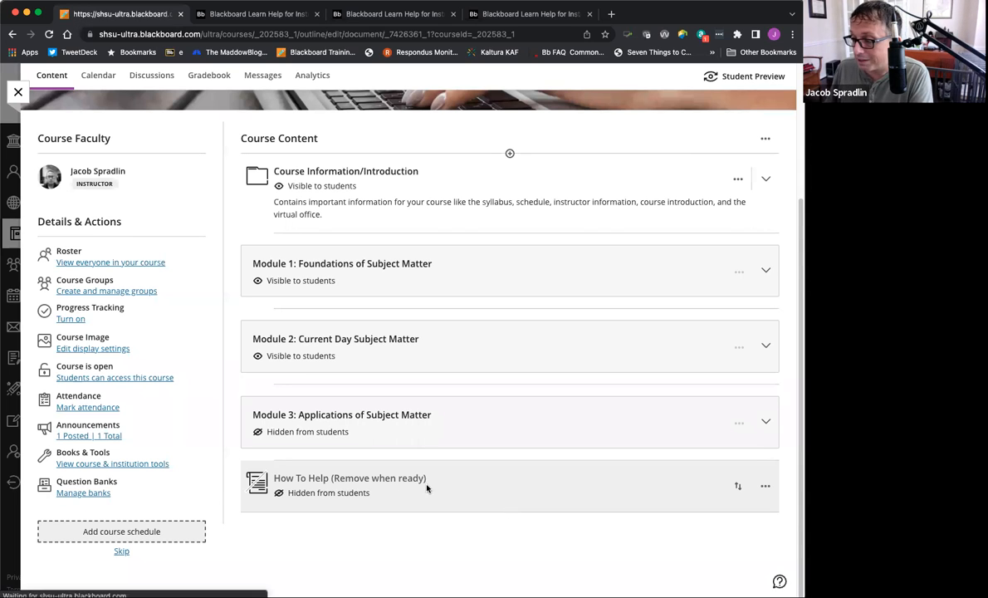
pyautogui.click(428, 489)
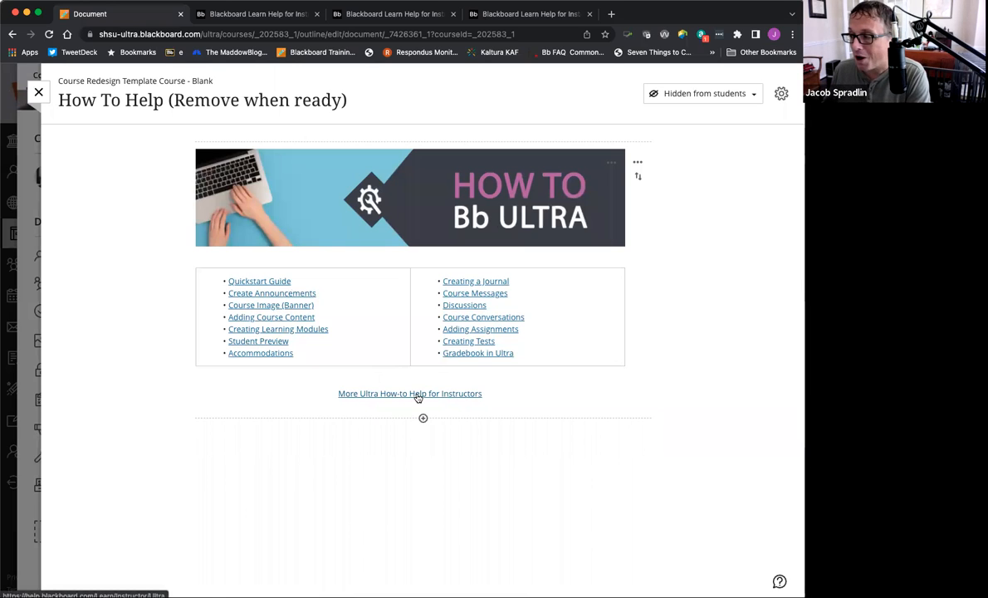
pyautogui.click(39, 93)
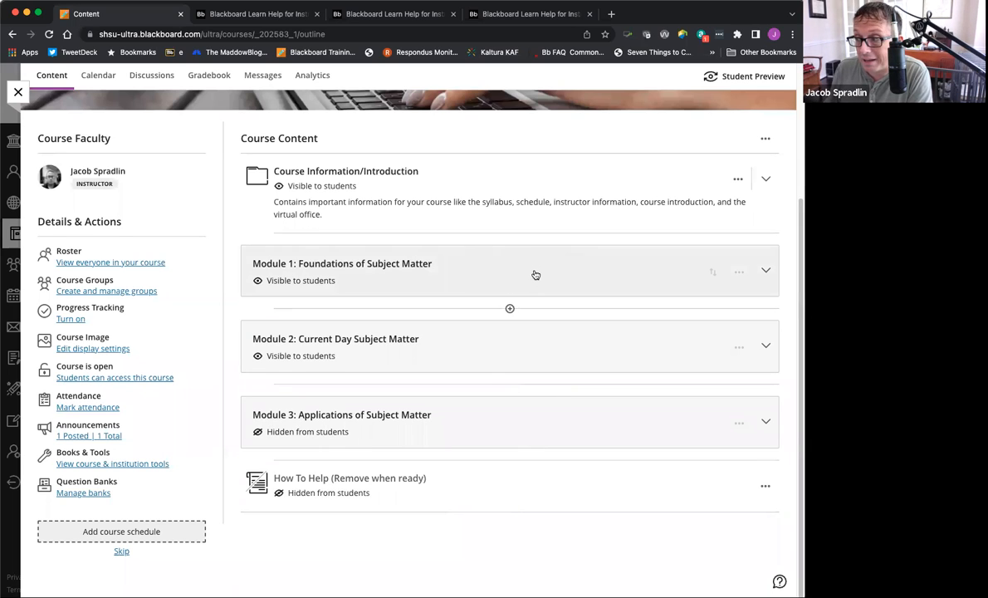
# Create a new document in the Course Information/Introduction folder, between Course Syllabus (PDF) and Virtual Office Discussion.
pyautogui.click(530, 192)
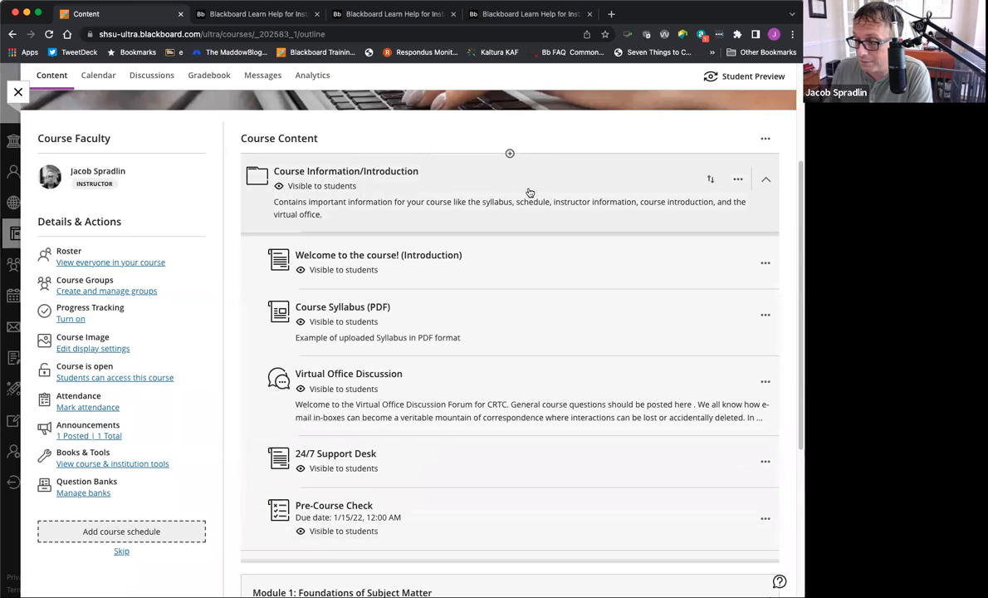
pyautogui.scroll(-1, 532, 332)
pyautogui.scroll(-2, 530, 336)
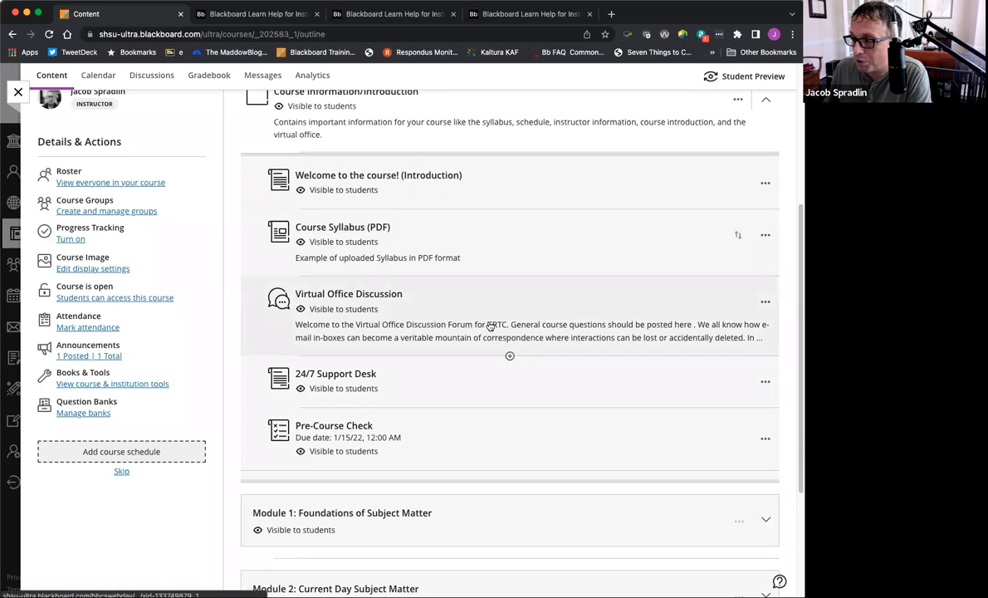
pyautogui.click(509, 277)
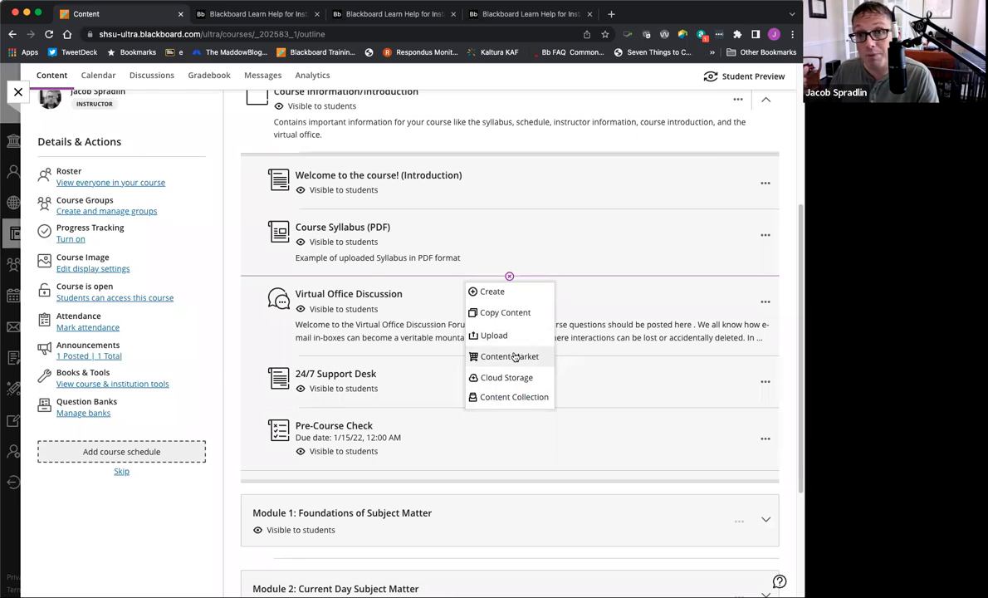
pyautogui.click(499, 293)
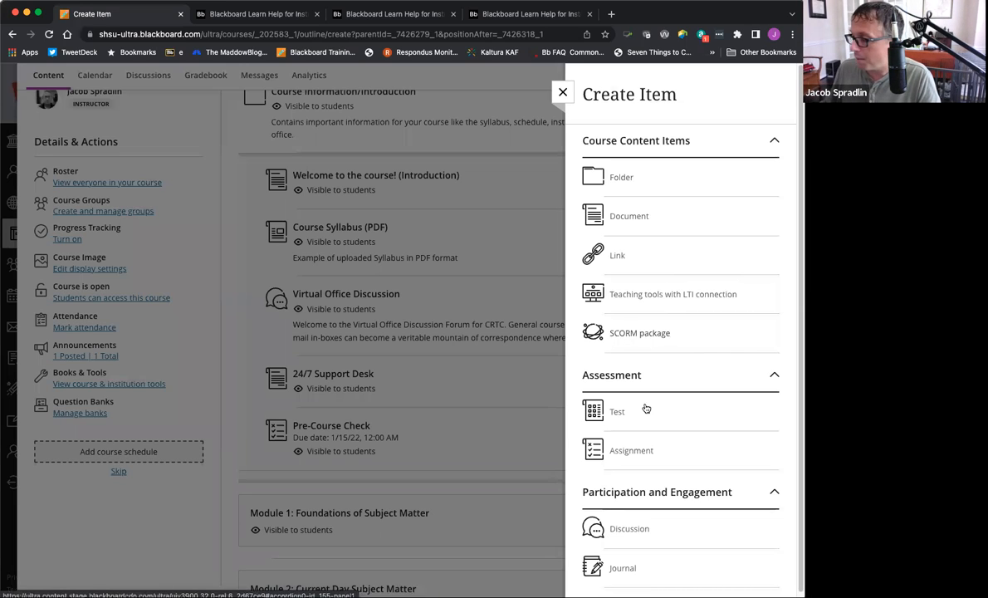
pyautogui.scroll(-1, 664, 498)
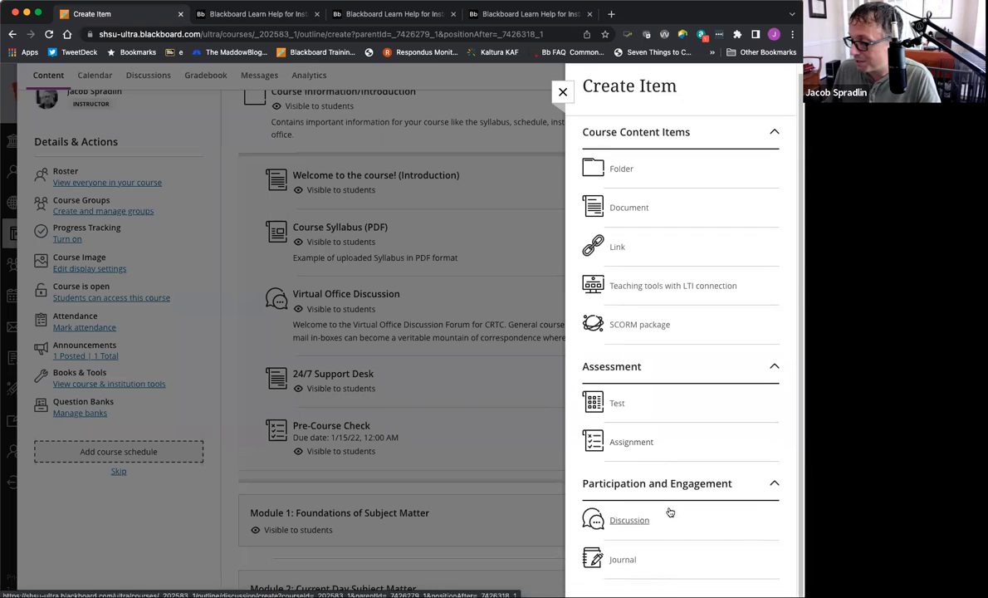
pyautogui.scroll(1, 706, 306)
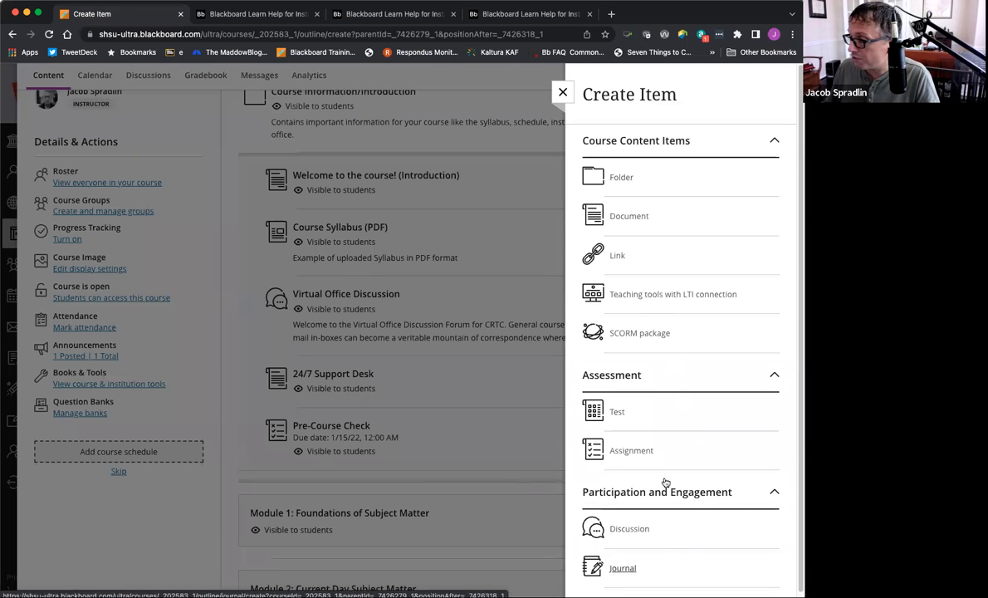
pyautogui.click(641, 218)
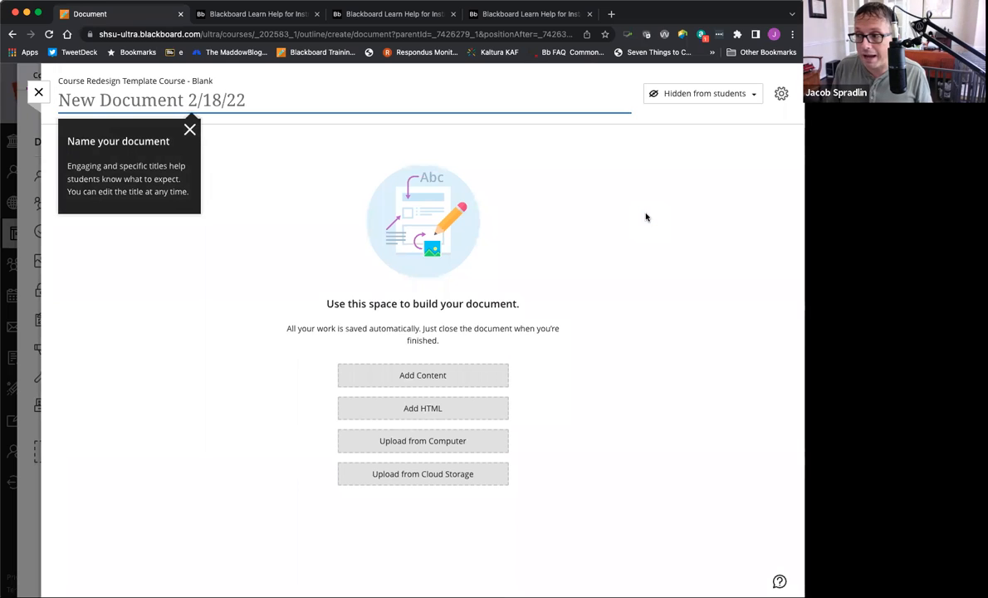
# Title the new document "Course Netiquette Guidelines".
pyautogui.write('ou')
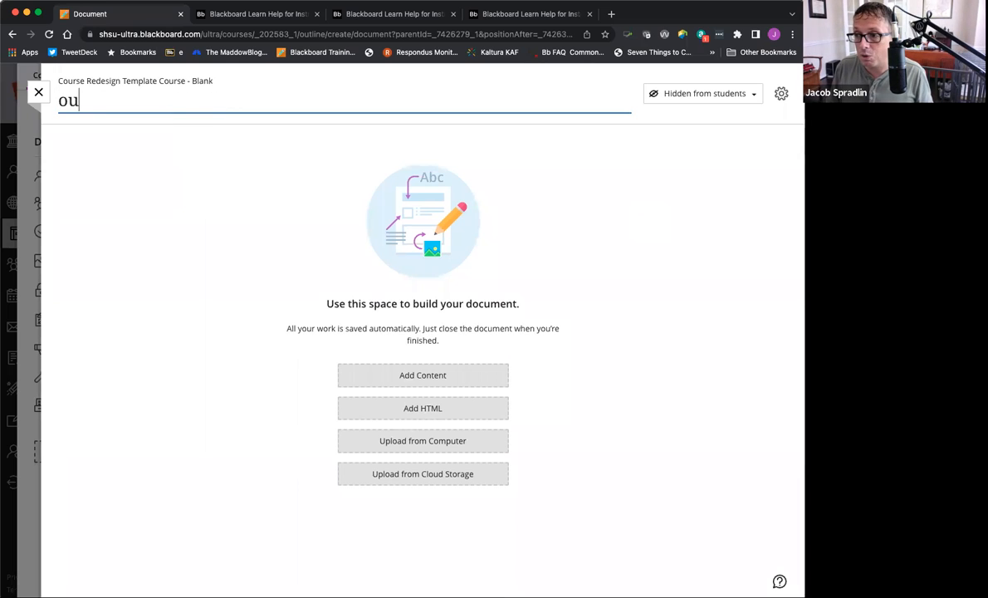
pyautogui.press('BackSpace')
pyautogui.press('BackSpace')
pyautogui.write('Cours')
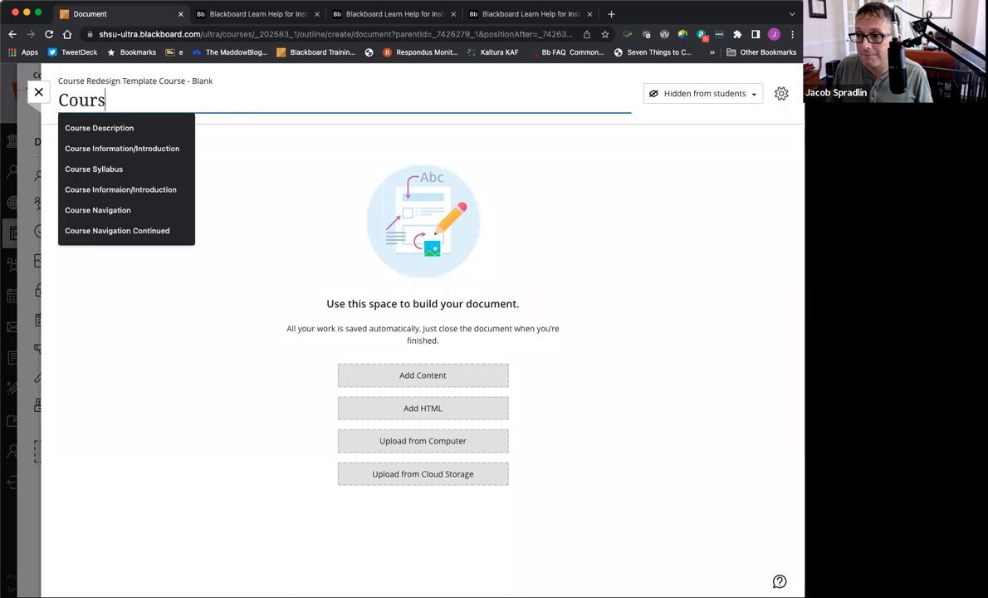
pyautogui.write('e Nettig')
pyautogui.press('BackSpace')
pyautogui.write('qu')
pyautogui.press('BackSpace')
pyautogui.press('BackSpace')
pyautogui.press('BackSpace')
pyautogui.press('BackSpace')
pyautogui.write('it')
pyautogui.press('BackSpace')
pyautogui.write('quette ')
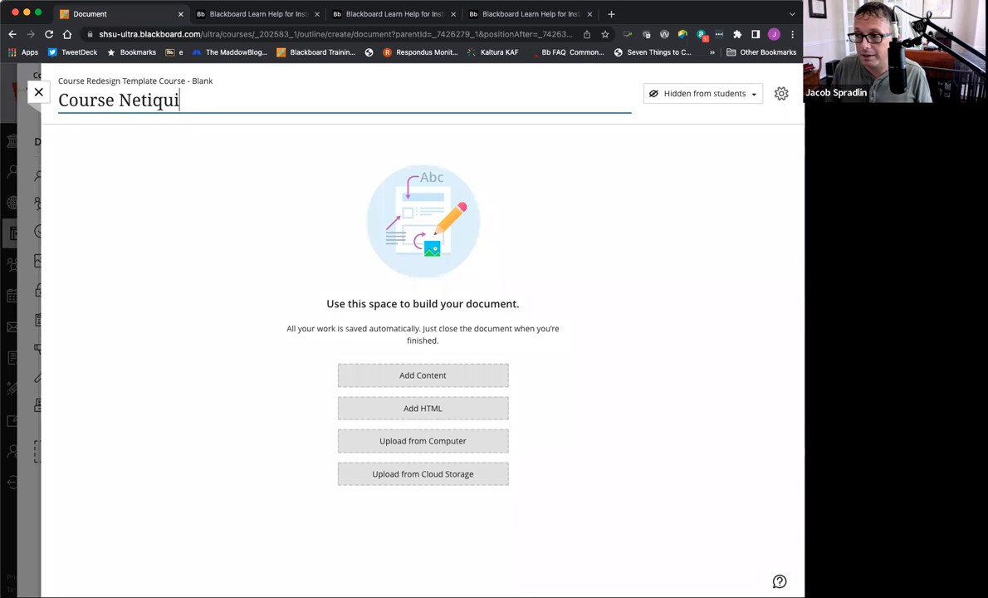
pyautogui.write('Guidelines')
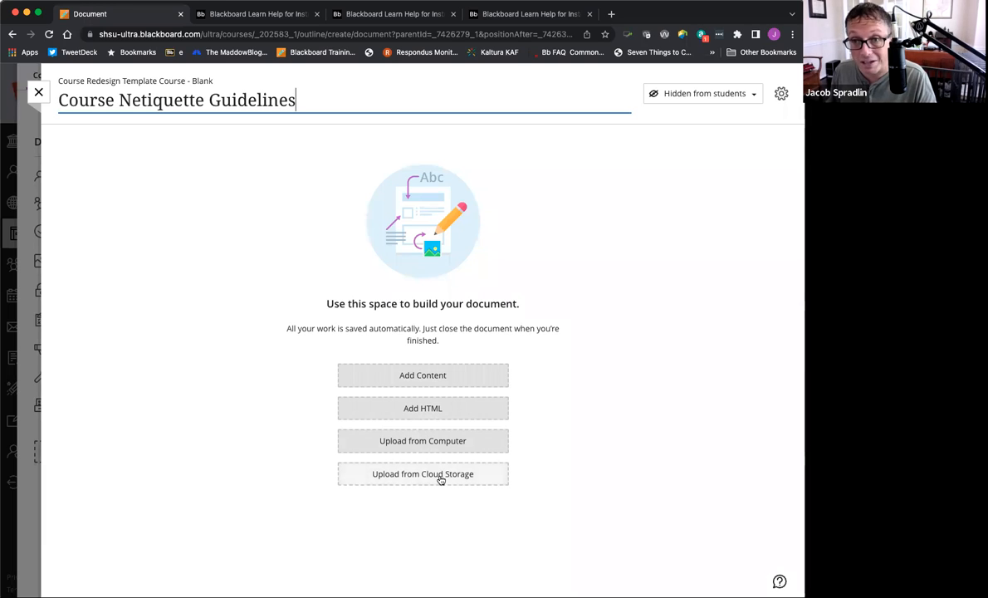
# Add a content block reading "This is how you need to think about interacting with others in this course." and start a new line.
pyautogui.click(407, 374)
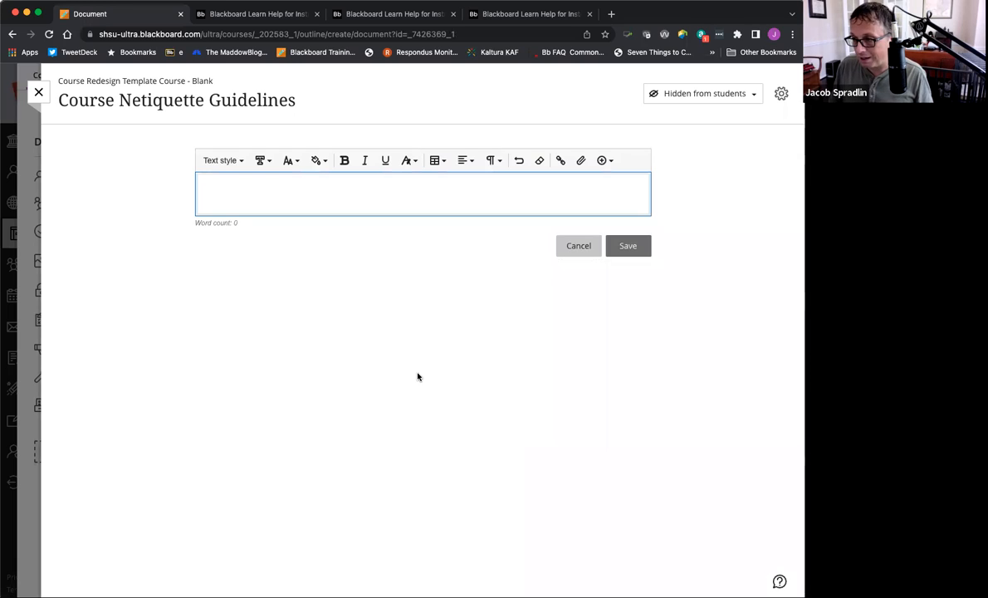
pyautogui.write('Wel')
pyautogui.press('BackSpace')
pyautogui.press('BackSpace')
pyautogui.press('BackSpace')
pyautogui.write('This')
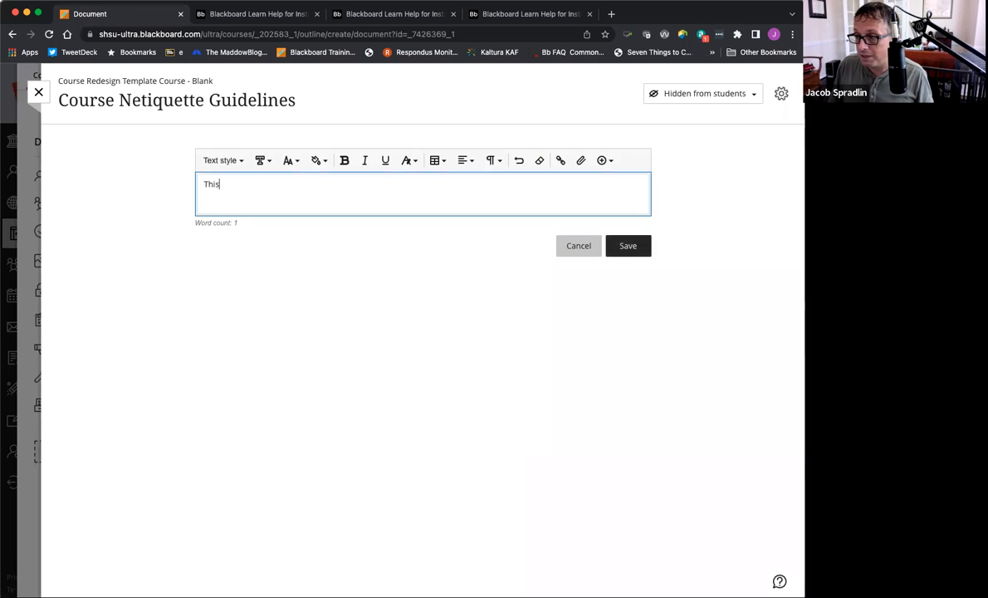
pyautogui.write(' is how you ')
pyautogui.write('need')
pyautogui.write('think')
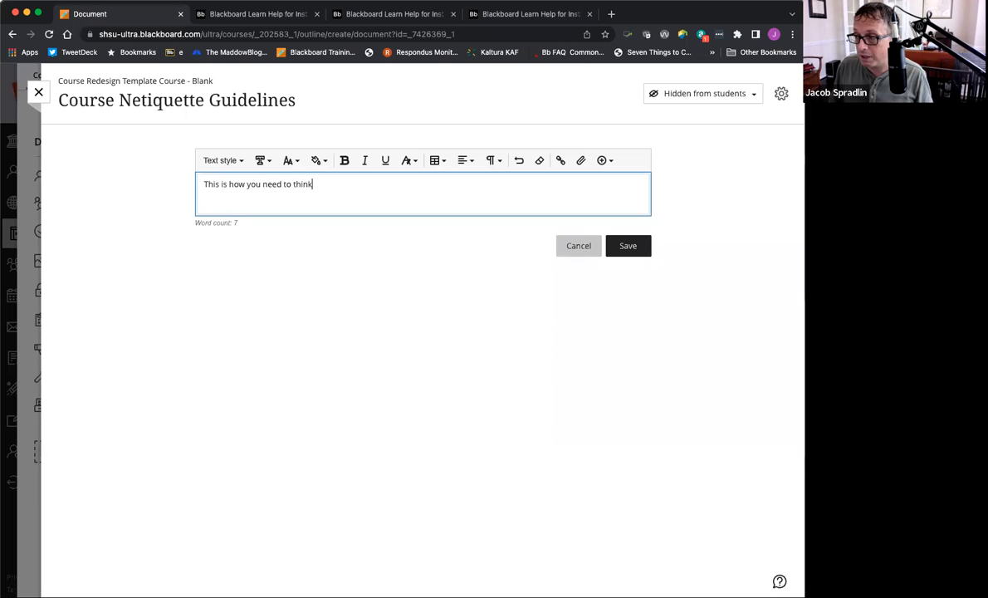
pyautogui.write(' about interac')
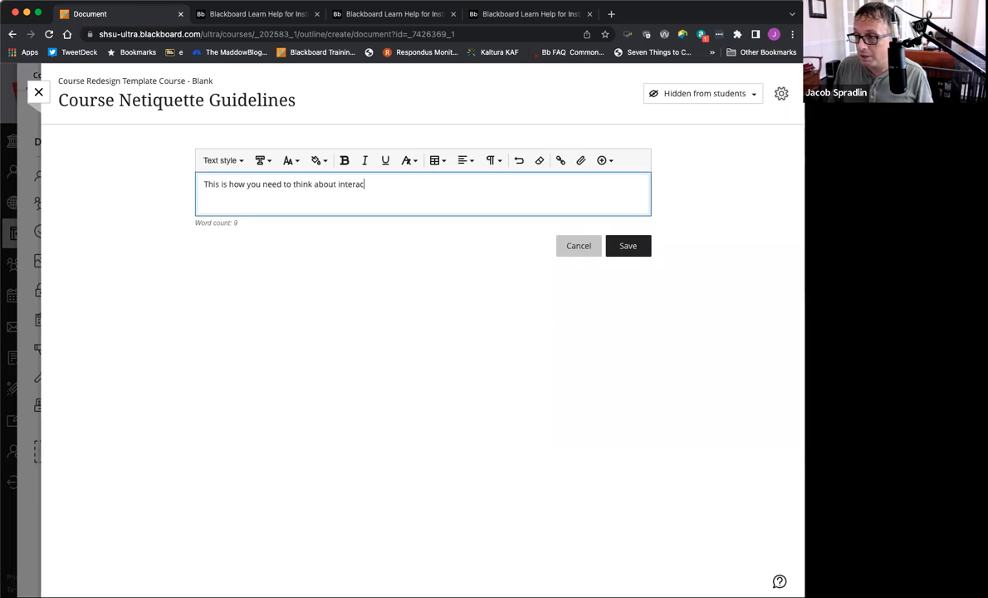
pyautogui.write('ting with others in t')
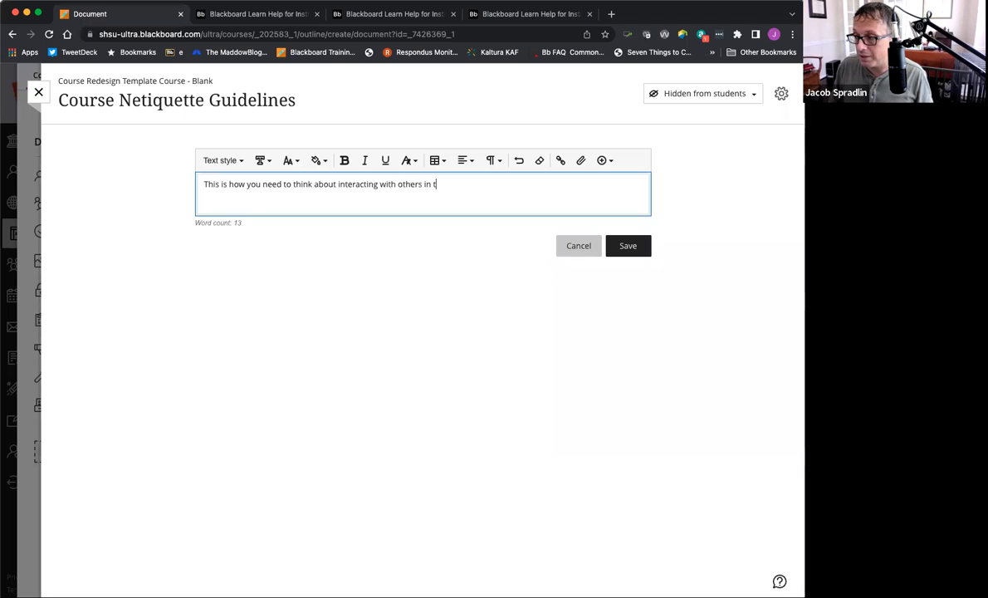
pyautogui.write('his course.')
pyautogui.press('Return')
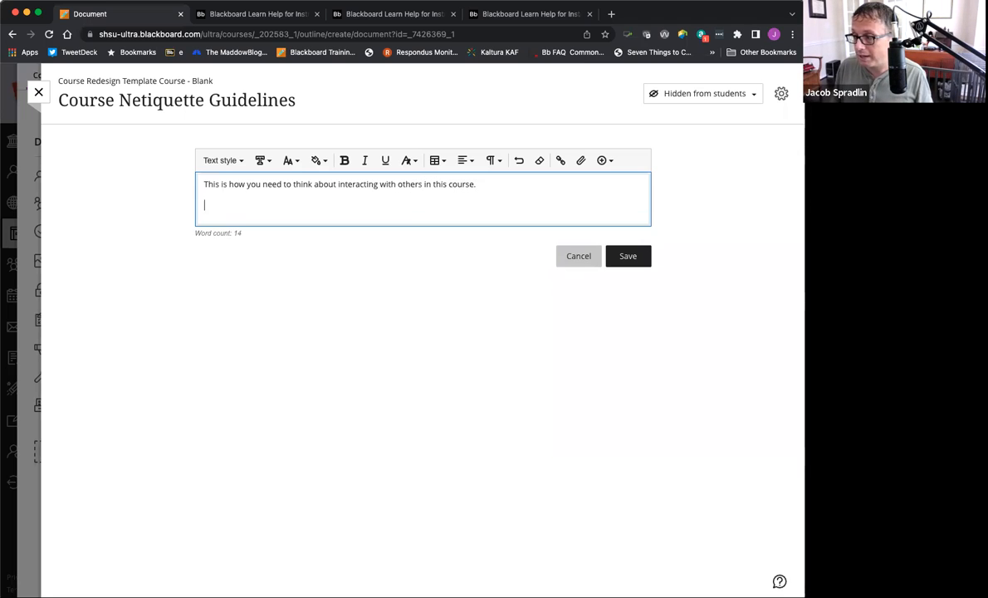
# Add a bulleted list with the item "Treat others with respect" and end the list on a new line.
pyautogui.click(497, 162)
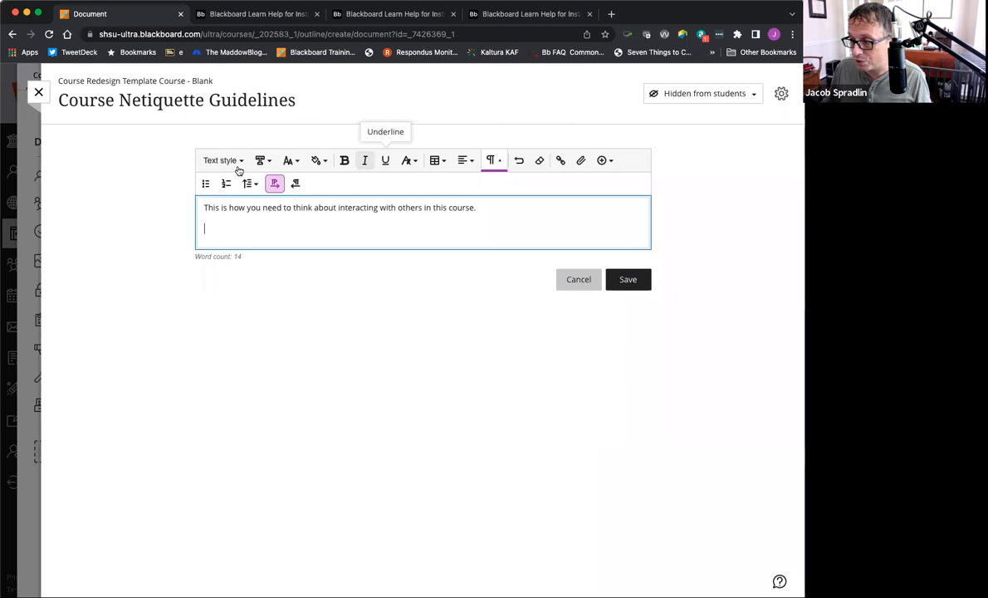
pyautogui.click(204, 184)
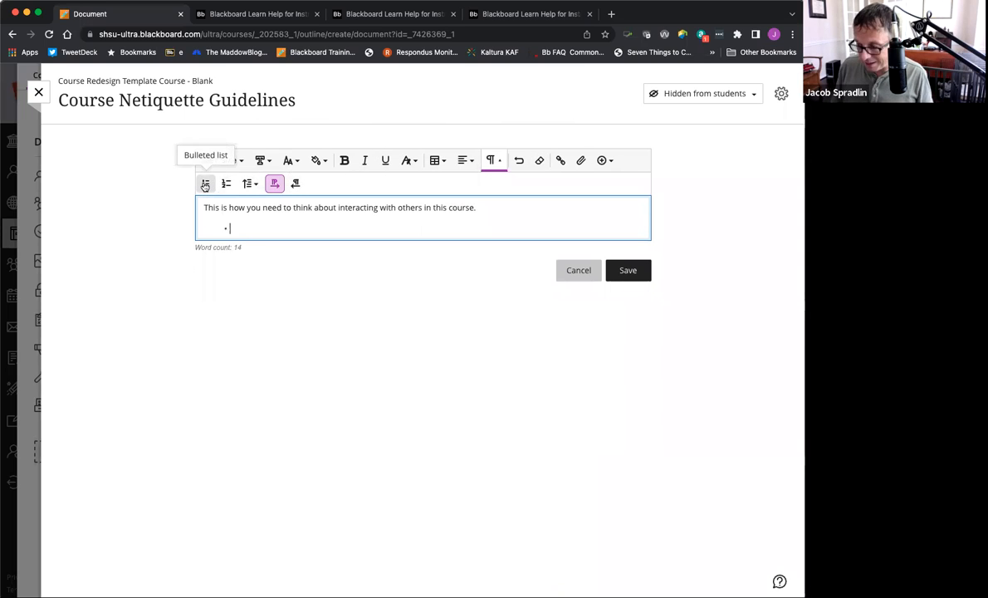
pyautogui.write('rea')
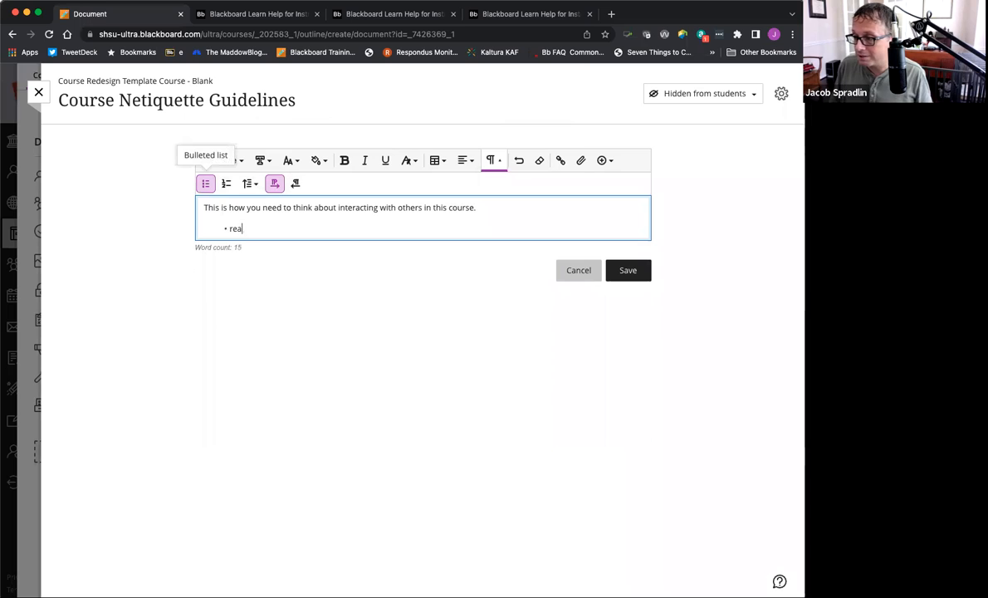
pyautogui.write('t others with respect')
pyautogui.press('Return')
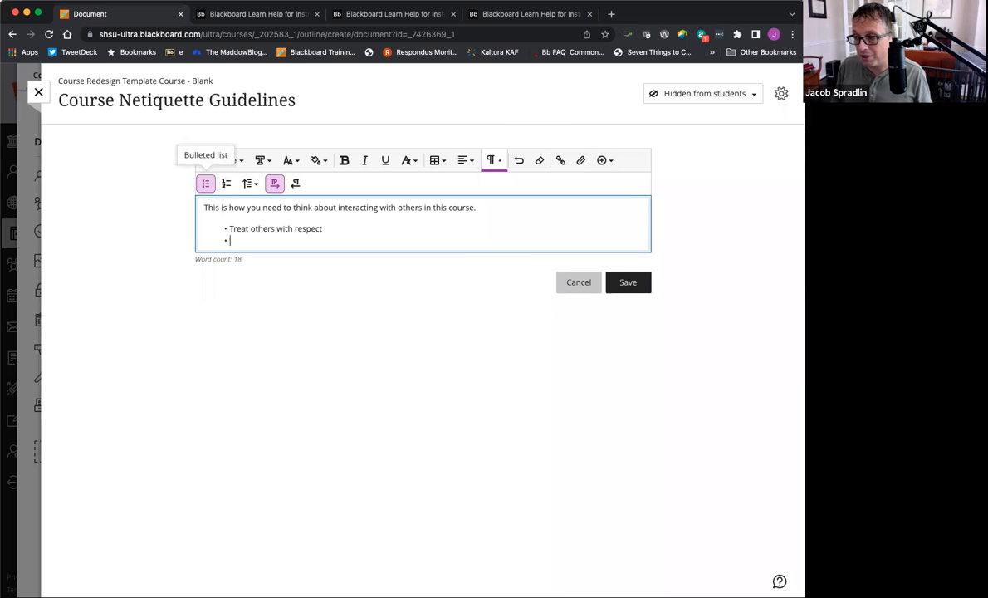
pyautogui.press('Return')
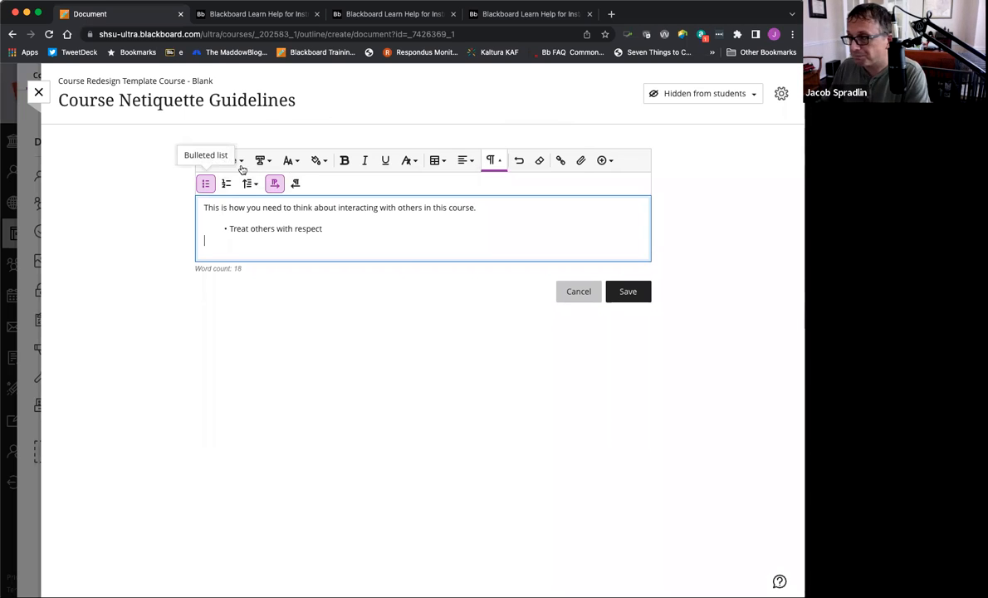
# Attach the image file xmasheadshot.png below the bulleted list.
pyautogui.click(604, 162)
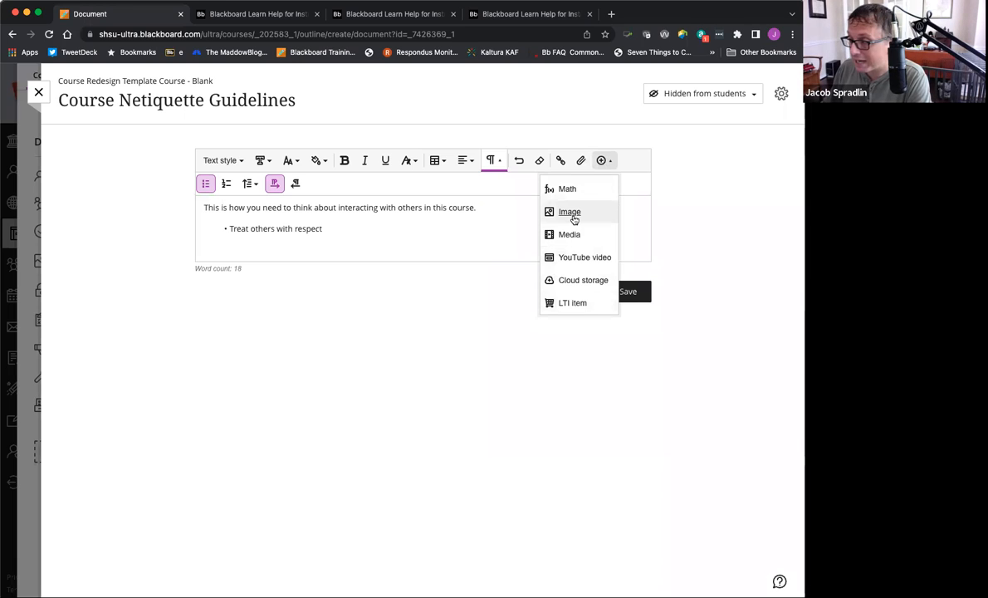
pyautogui.click(346, 243)
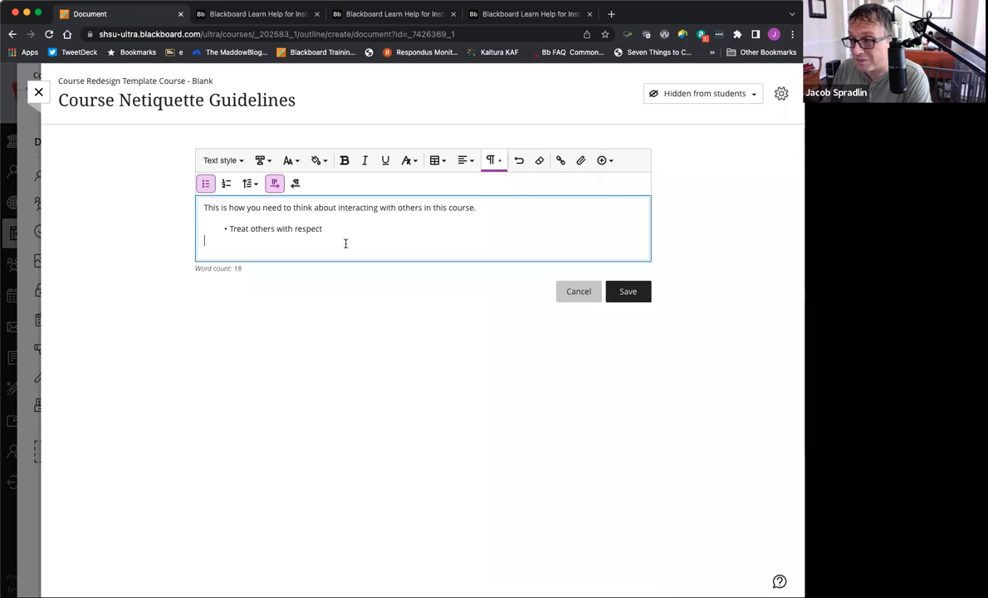
pyautogui.click(581, 162)
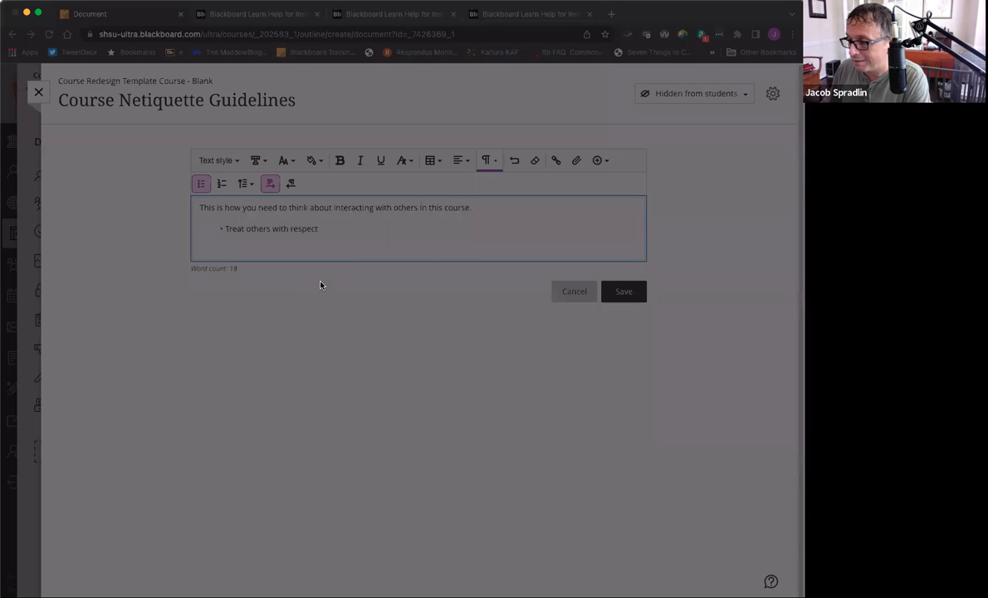
pyautogui.click(585, 428)
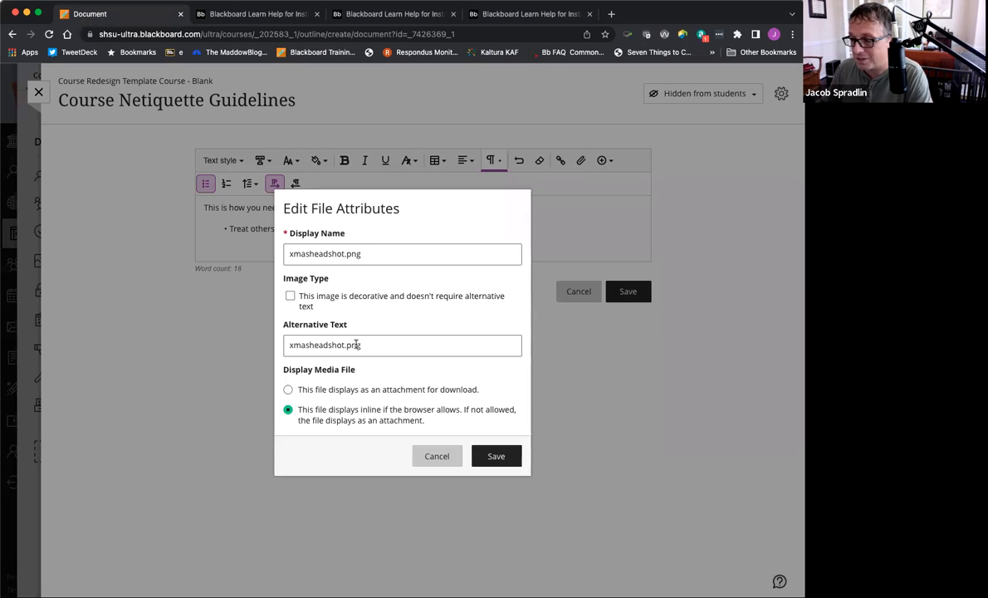
# Replace the image's alternative text with a short photo description naming the person, and save the file attributes with inline display.
pyautogui.moveTo(373, 347); pyautogui.dragTo(266, 344)
pyautogui.write('P')
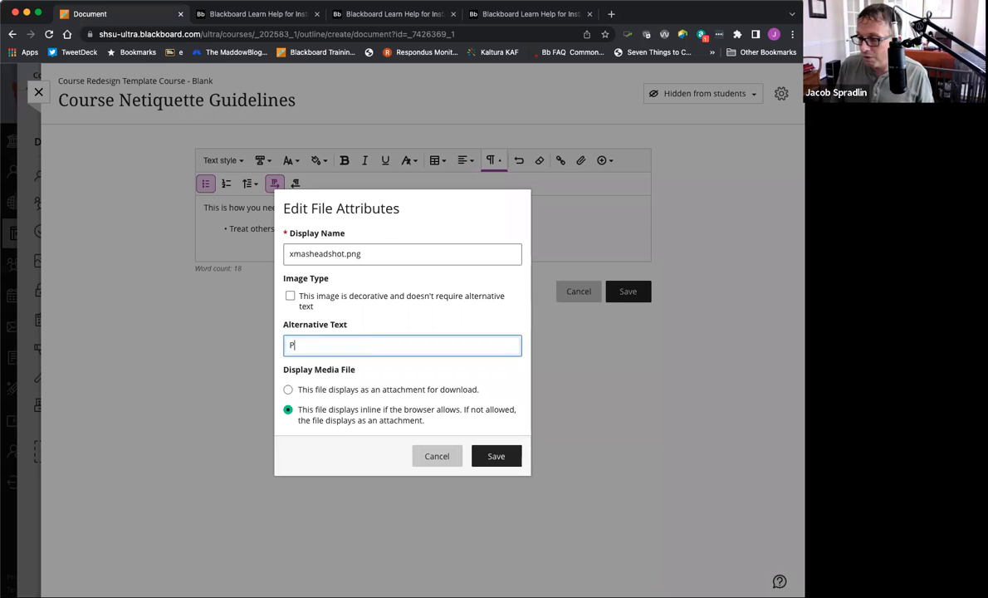
pyautogui.write('hoto of Jacob')
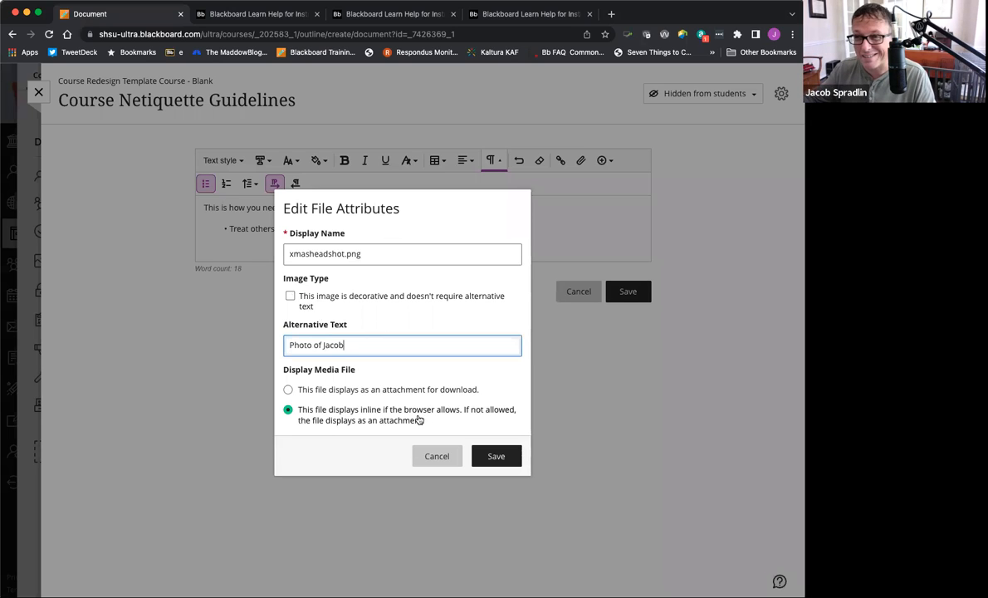
pyautogui.click(502, 463)
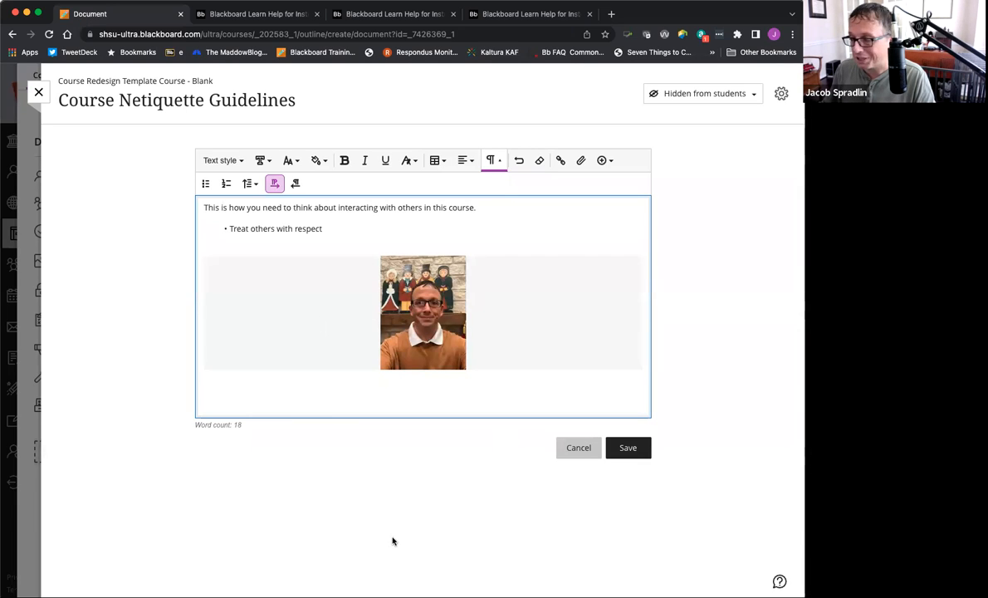
# Discard the unsaved content block and close the Course Netiquette Guidelines document.
pyautogui.click(575, 448)
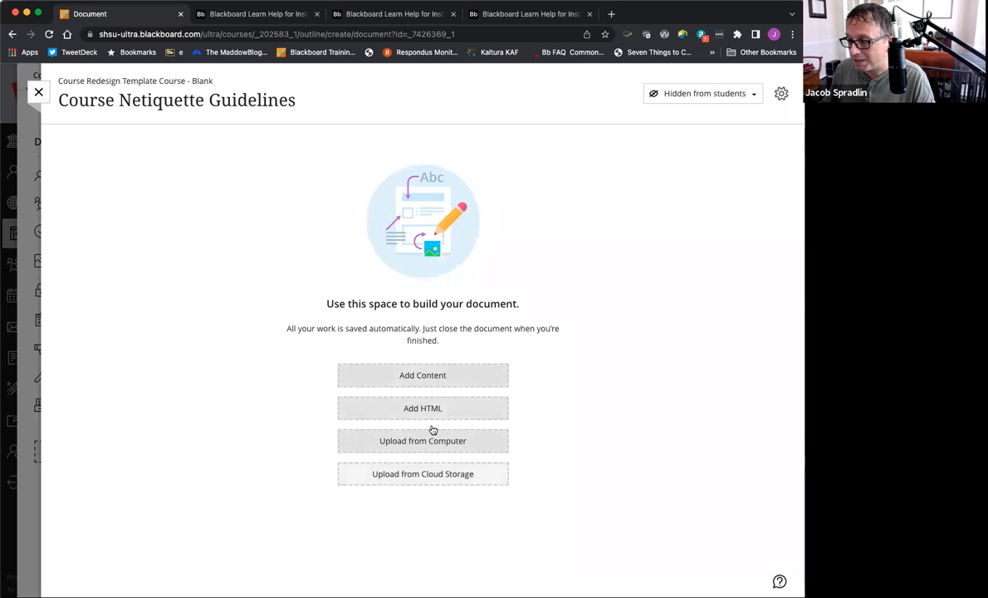
pyautogui.click(39, 92)
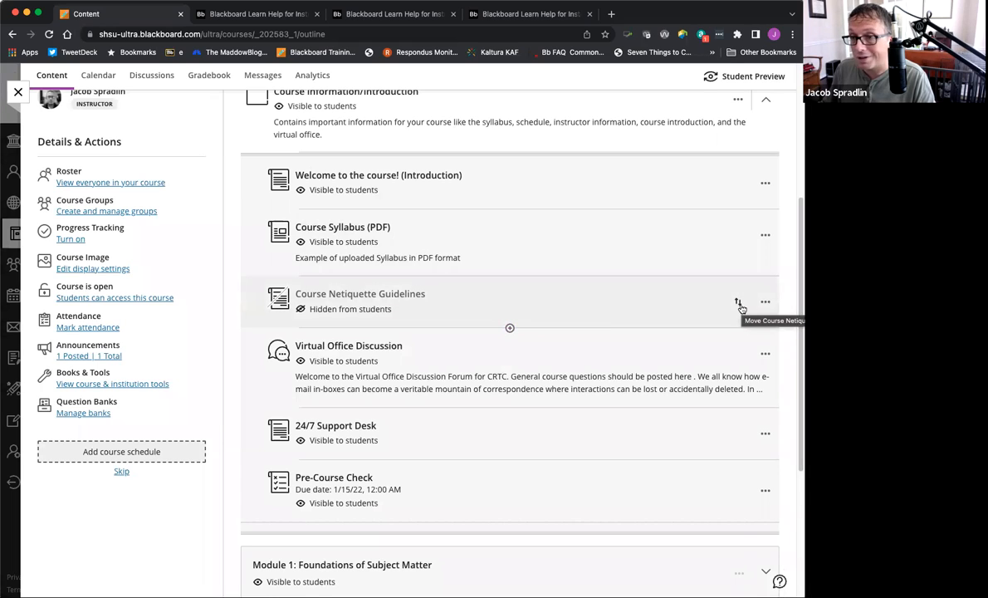
# Move the Course Netiquette Guidelines document between 24/7 Support Desk and Pre-Course Check in the course outline.
pyautogui.moveTo(739, 304); pyautogui.dragTo(723, 320)
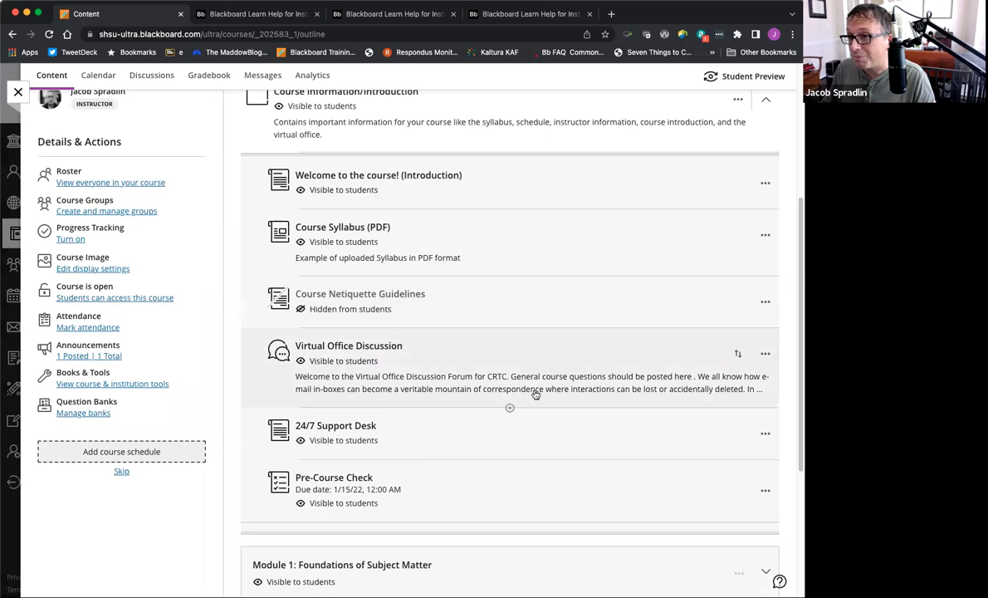
pyautogui.scroll(-3, 535, 394)
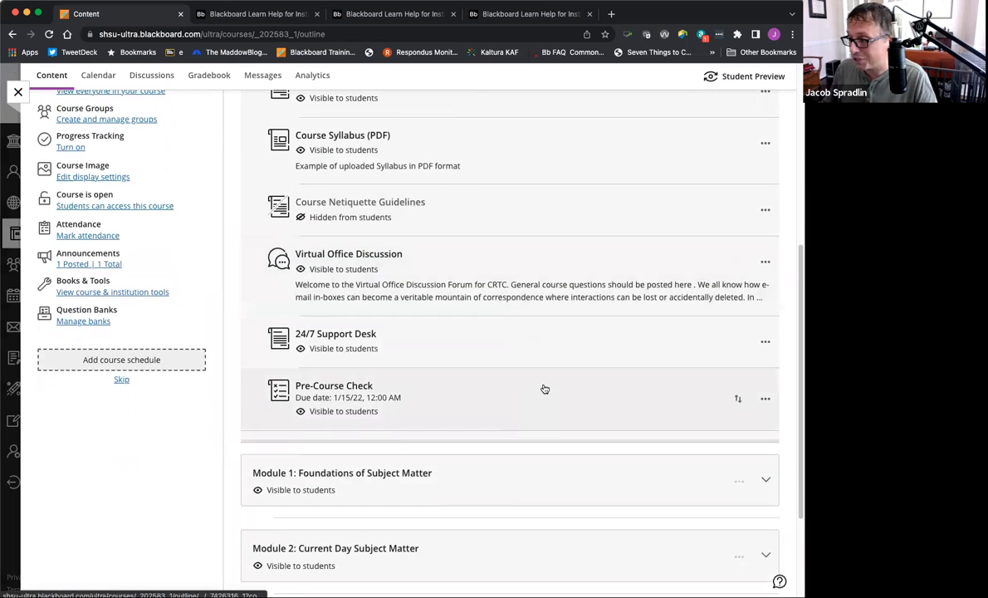
pyautogui.moveTo(735, 212); pyautogui.dragTo(656, 229)
pyautogui.moveTo(216, 25); pyautogui.dragTo(384, 321)
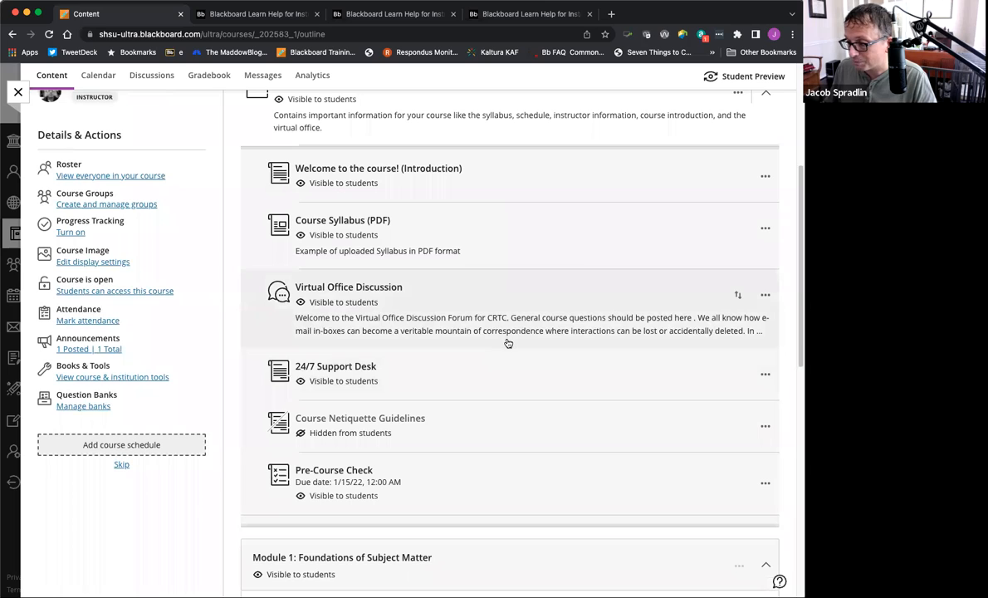
# Permanently delete the Course Netiquette Guidelines document from the Course Information/Introduction folder.
pyautogui.click(765, 428)
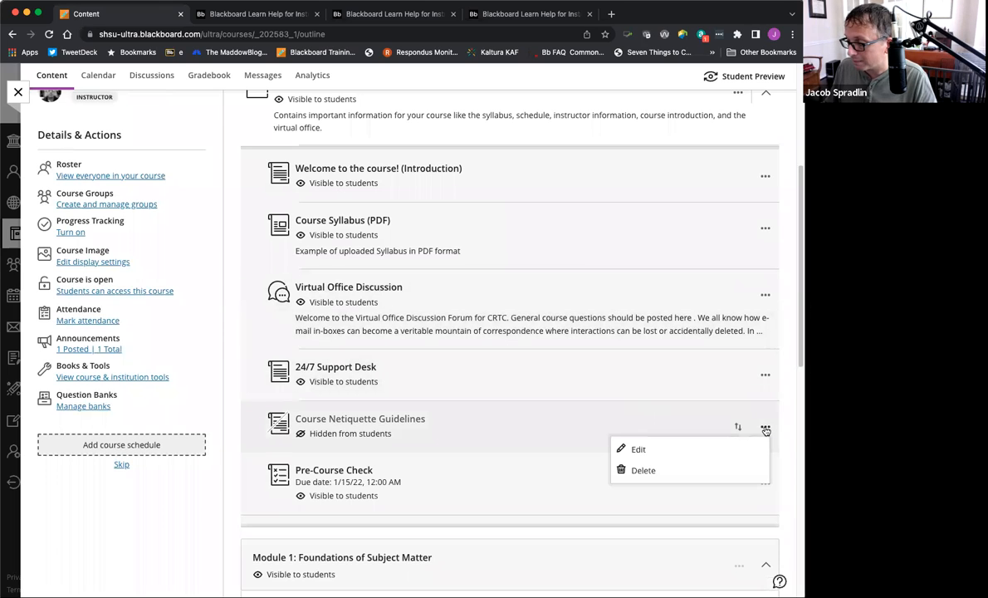
pyautogui.click(660, 469)
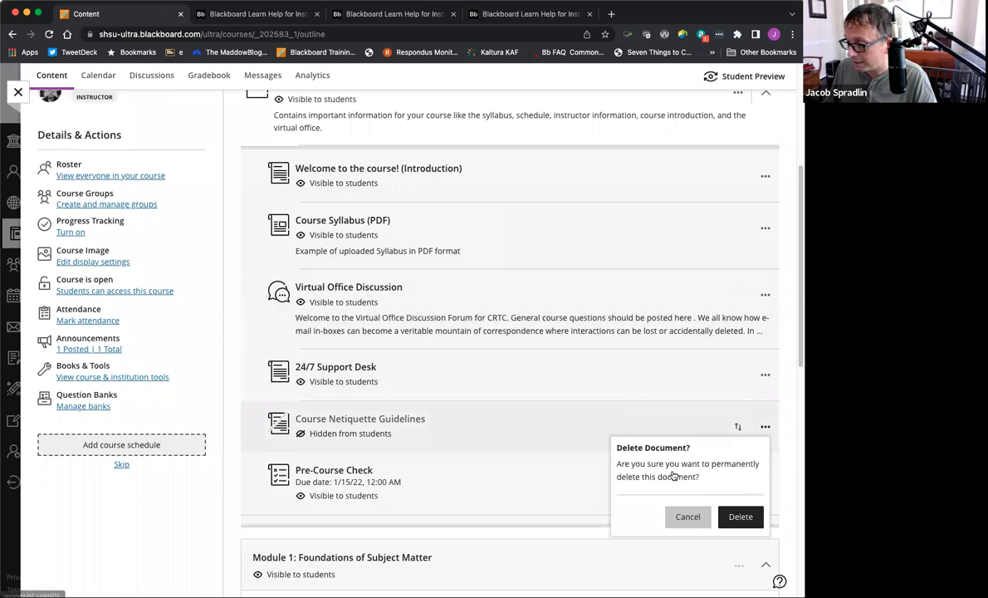
pyautogui.click(741, 517)
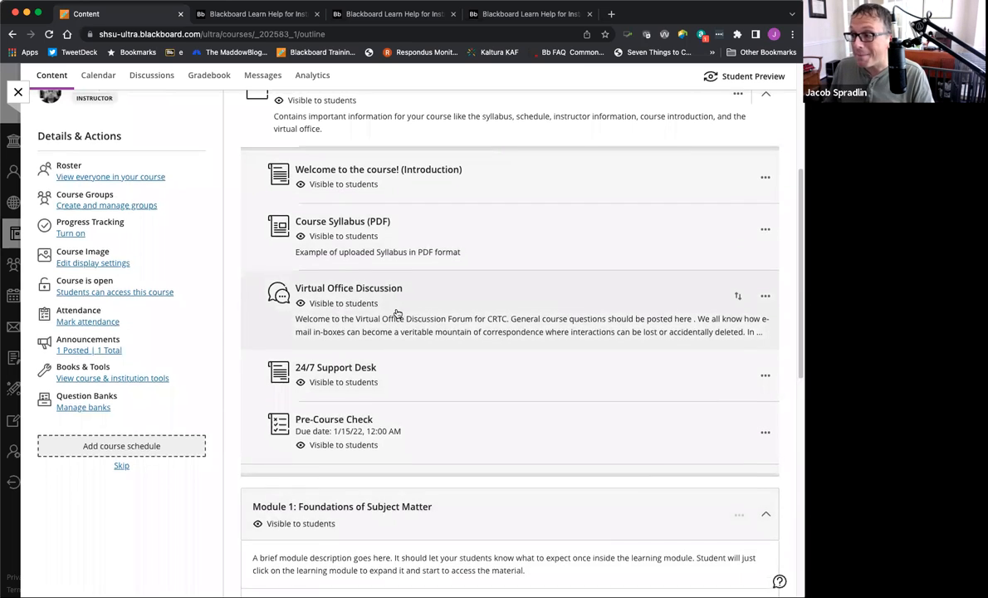
# Collapse the Course Information/Introduction folder and Module 1: Foundations of Subject Matter in the course content.
pyautogui.scroll(5, 398, 312)
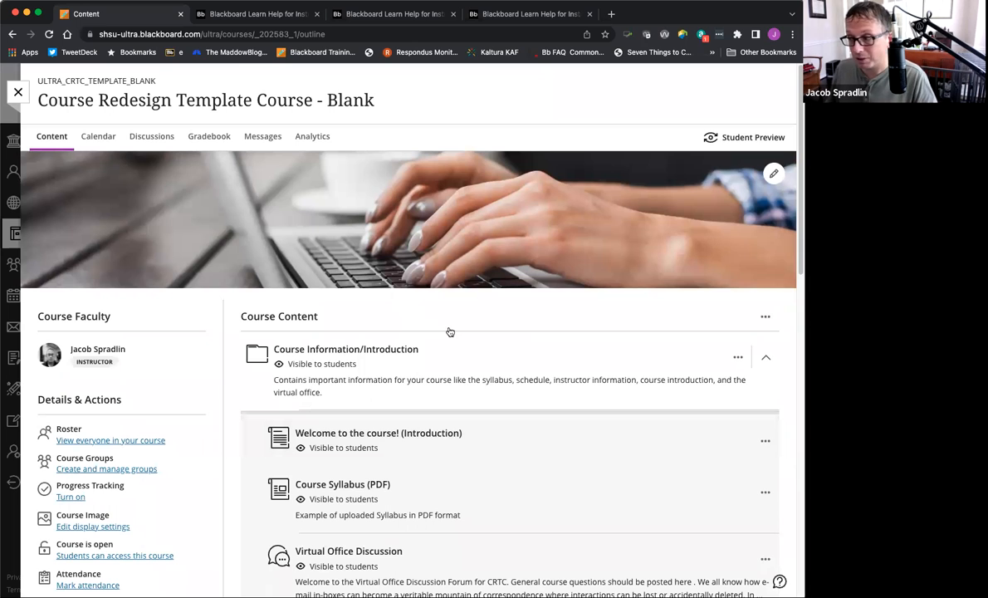
pyautogui.scroll(-5, 445, 293)
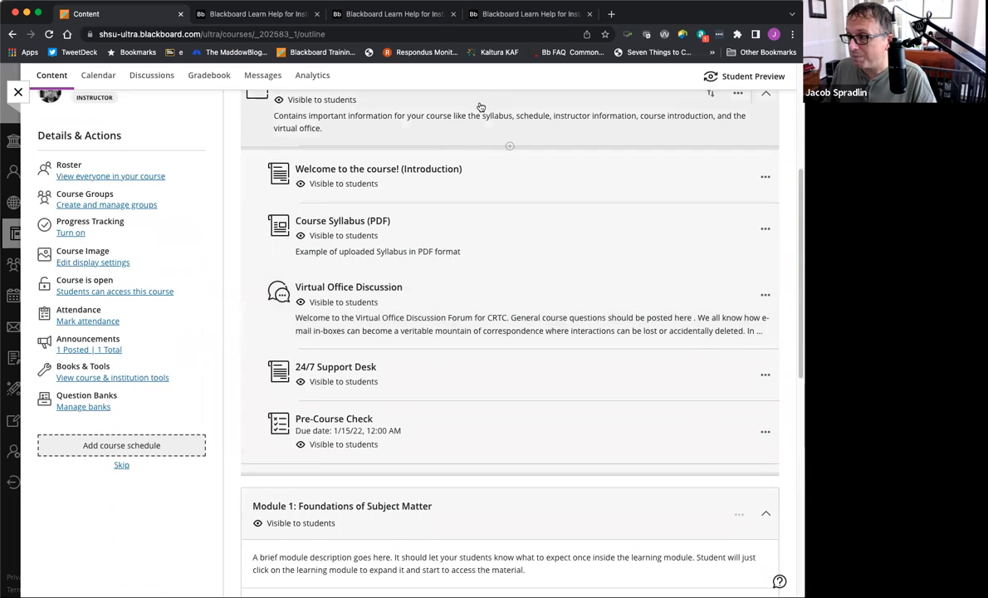
pyautogui.click(480, 107)
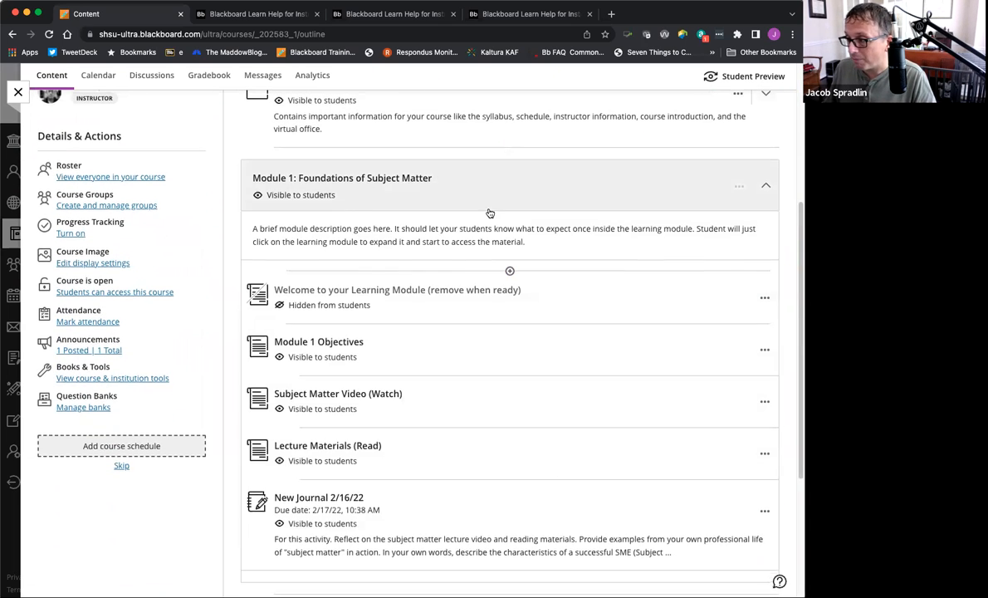
pyautogui.scroll(2, 489, 213)
pyautogui.click(510, 276)
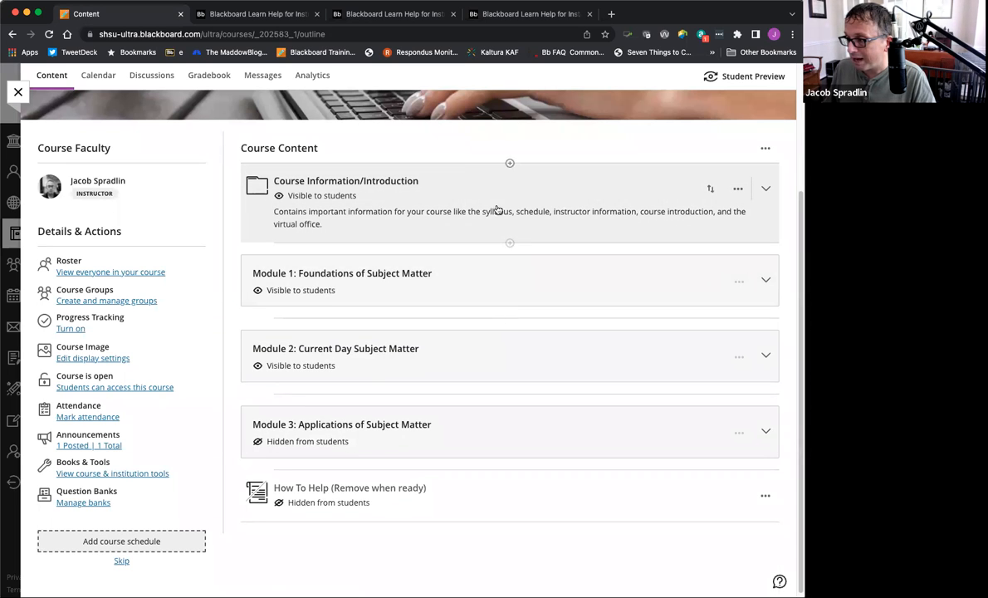
# Expand the Course Information/Introduction folder, review the "Welcome to the course! (Introduction)" document through its instructor notes, and close it.
pyautogui.click(496, 211)
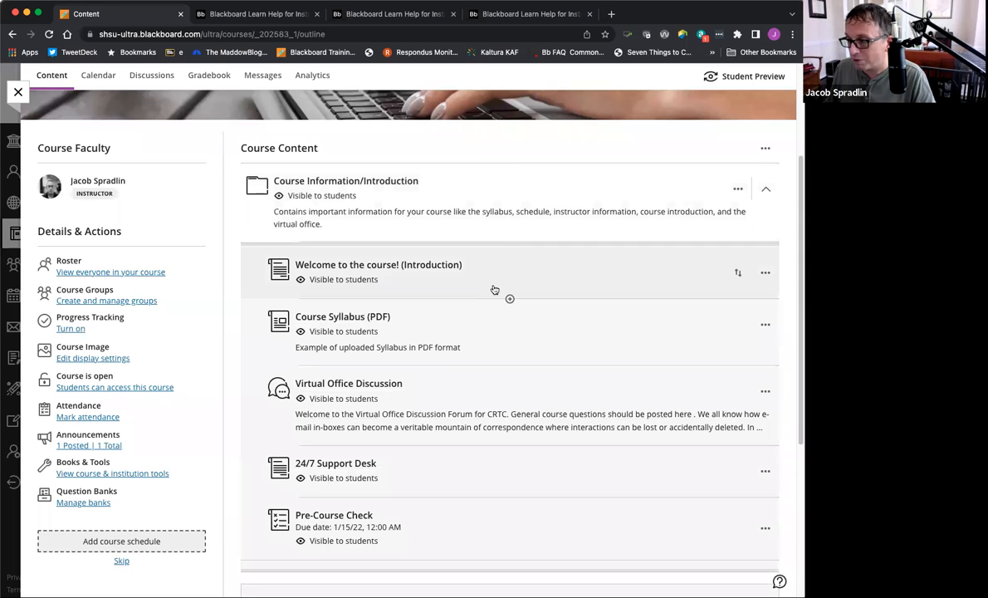
pyautogui.click(494, 287)
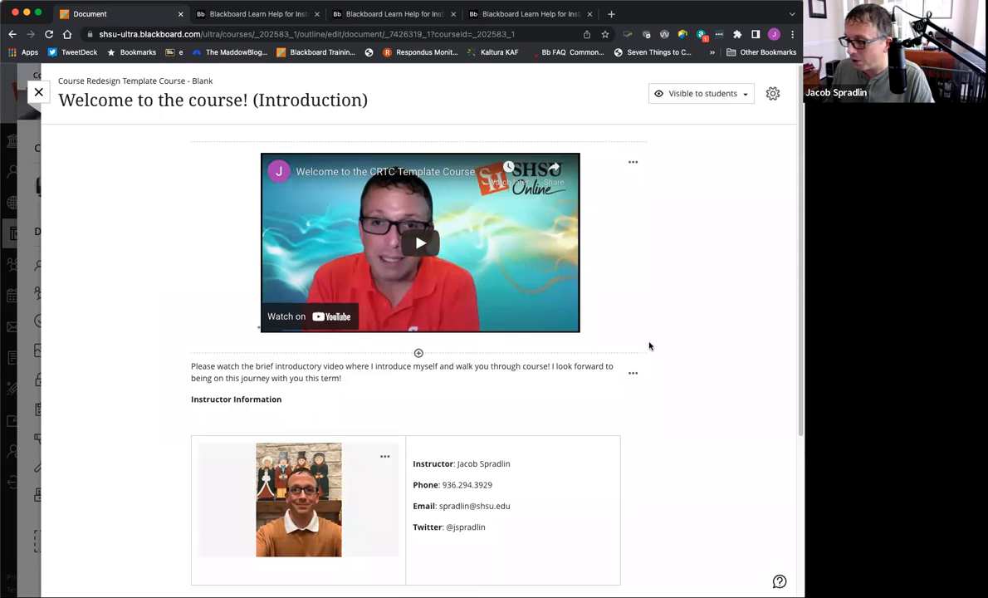
pyautogui.scroll(-3, 649, 346)
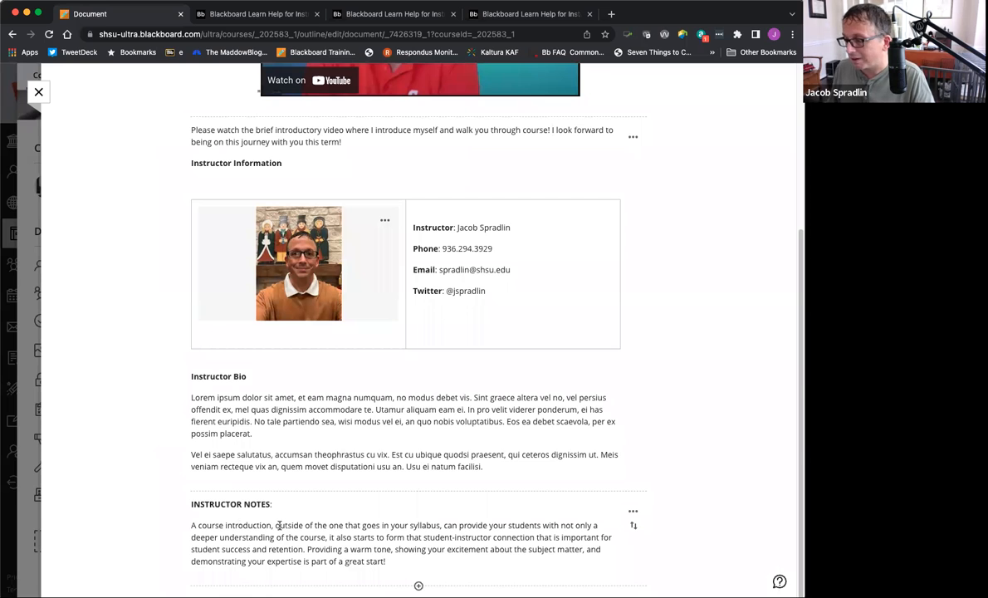
pyautogui.scroll(3, 276, 512)
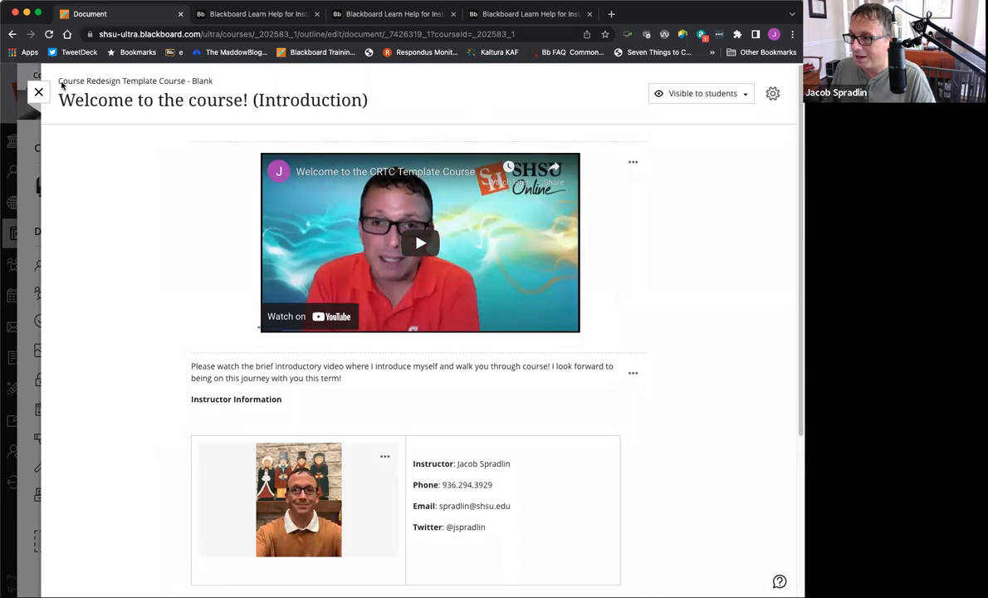
pyautogui.click(39, 91)
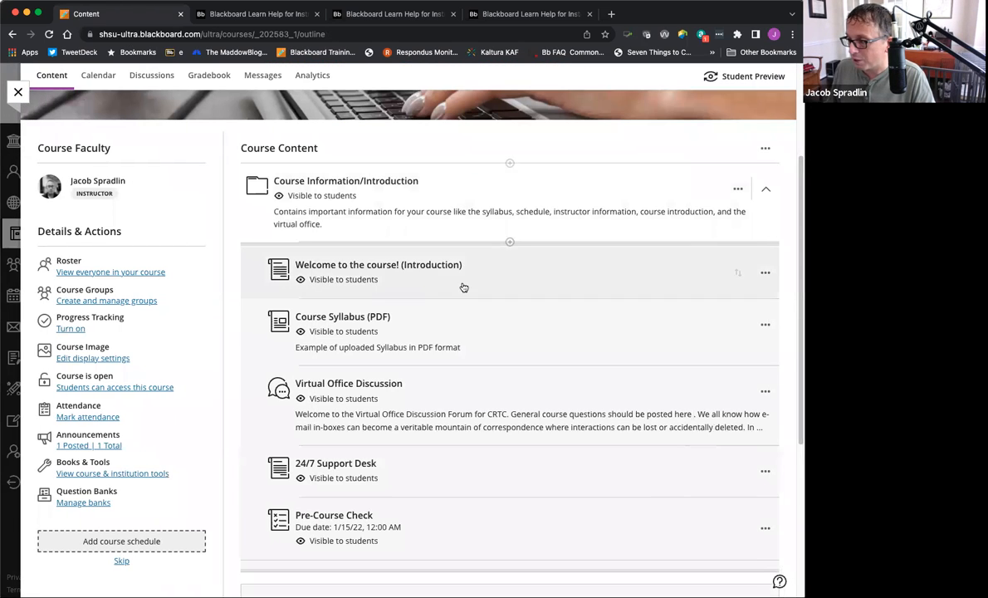
# Collapse the introduction folder, expand Module 1, and view its "Welcome to your Learning Module (remove when ready)" document, closing it when done.
pyautogui.click(552, 196)
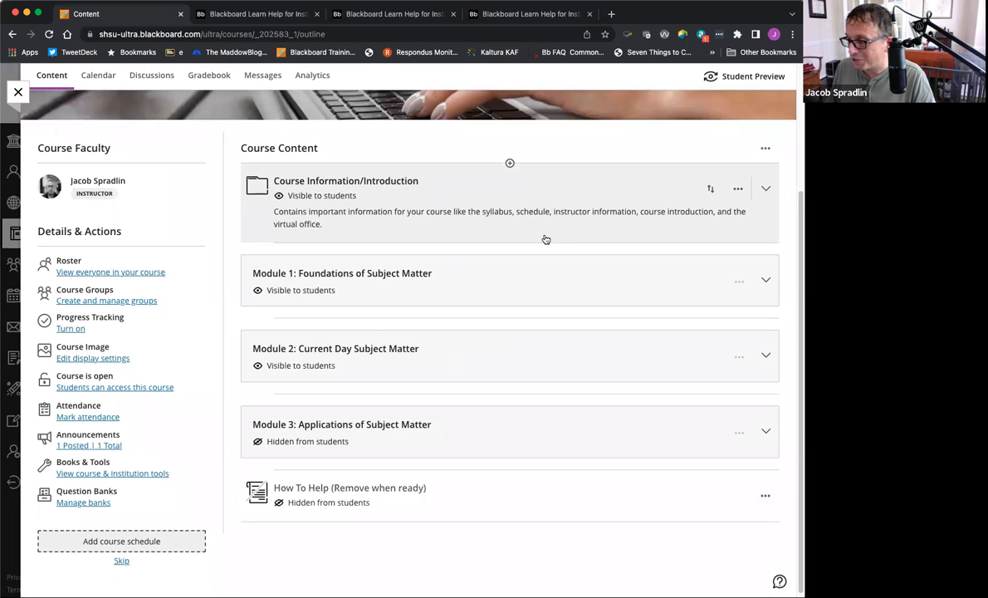
pyautogui.click(532, 282)
pyautogui.scroll(-2, 531, 353)
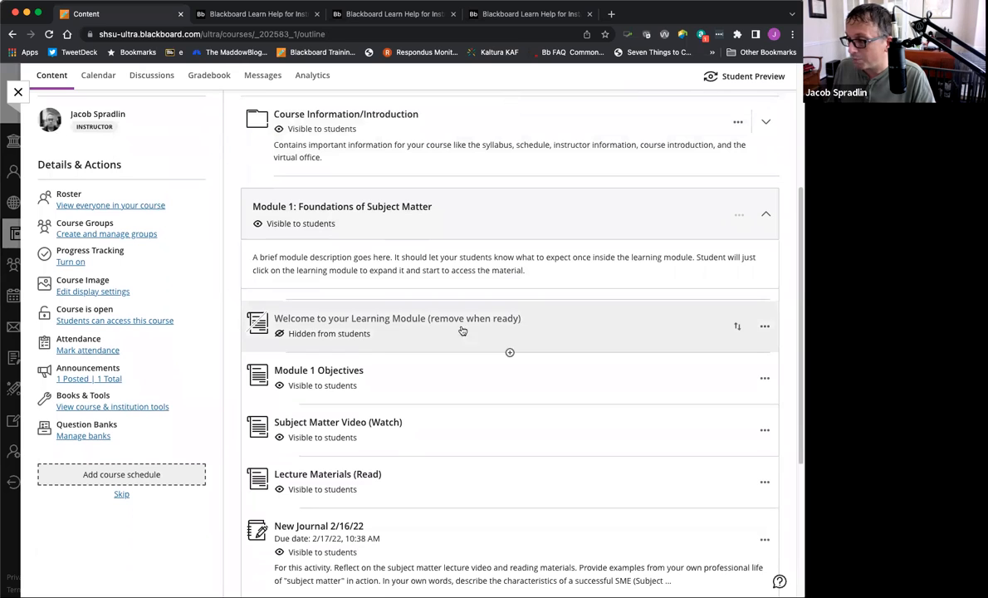
pyautogui.click(416, 339)
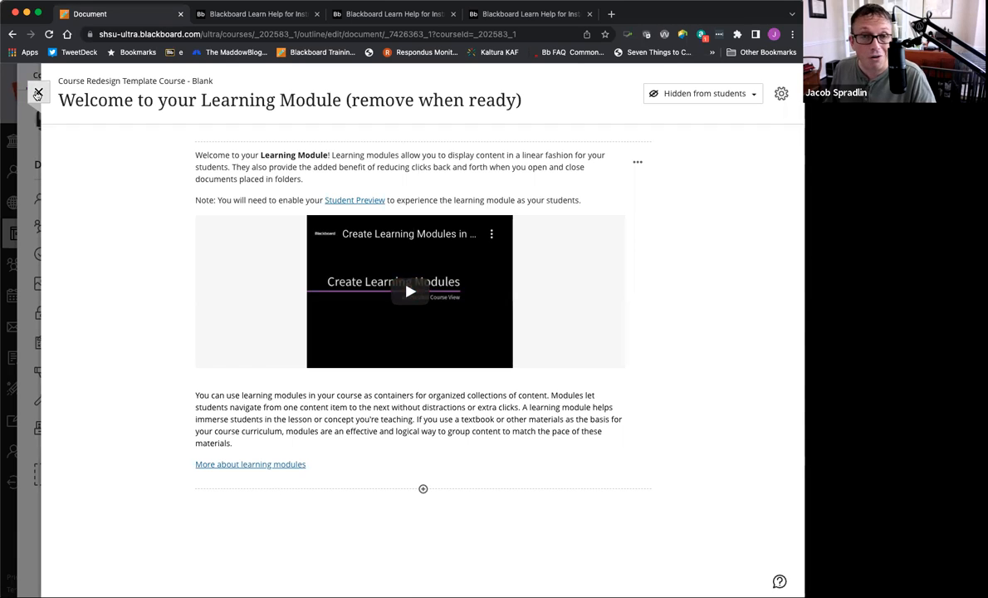
pyautogui.click(37, 94)
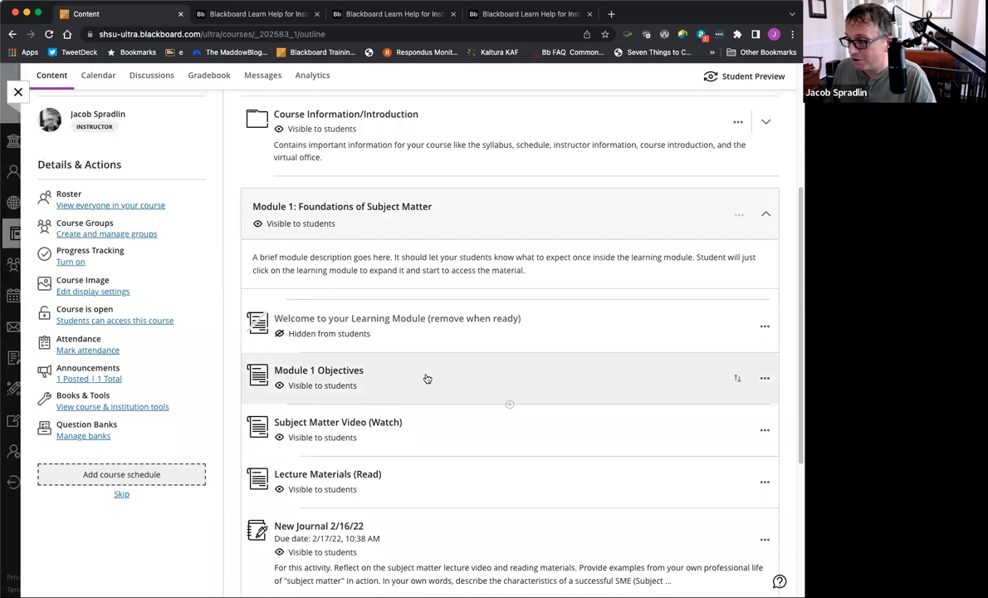
# View the Module 1 Objectives document and its instructor notes, close it, and collapse Module 1.
pyautogui.click(427, 378)
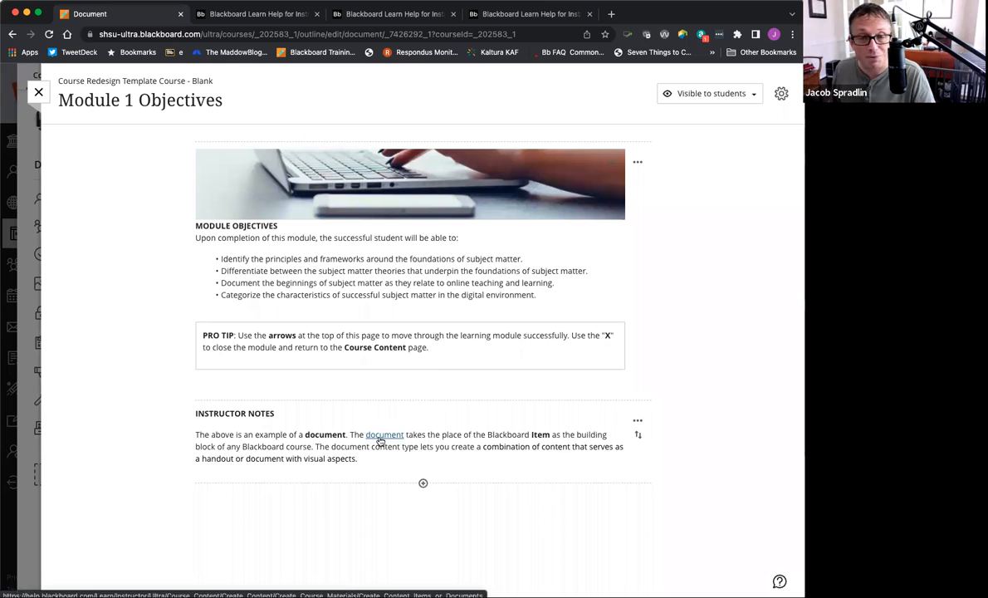
pyautogui.click(39, 93)
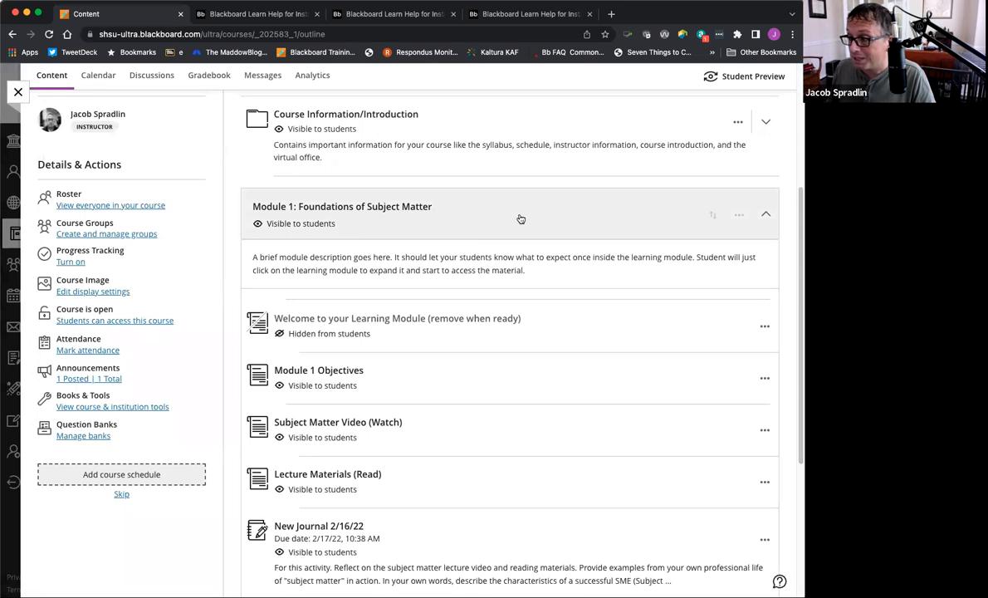
pyautogui.click(521, 220)
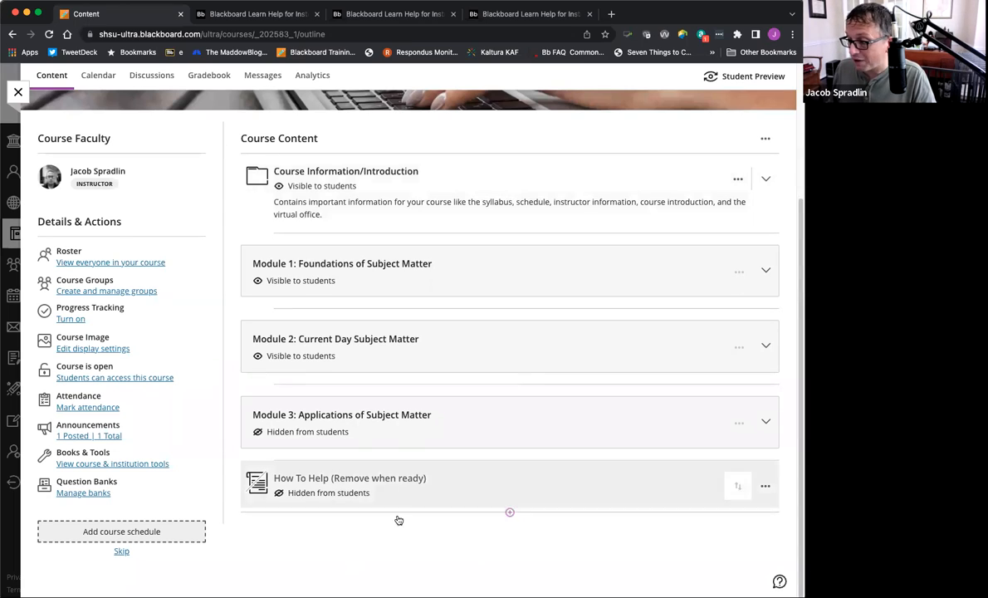